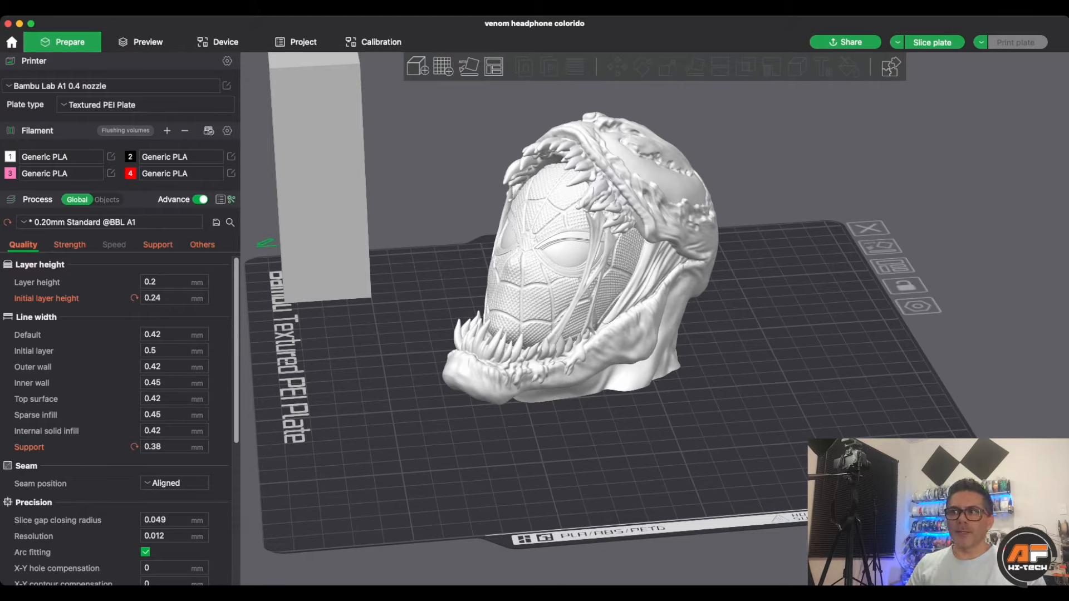
# Step: Select the Venom head model on the plate and open Color Painting for it
pyautogui.moveTo(591, 262)
pyautogui.mouseDown()
pyautogui.moveTo(574, 292)
pyautogui.moveTo(591, 263)
pyautogui.mouseUp()
pyautogui.moveTo(780, 312); pyautogui.dragTo(475, 343)
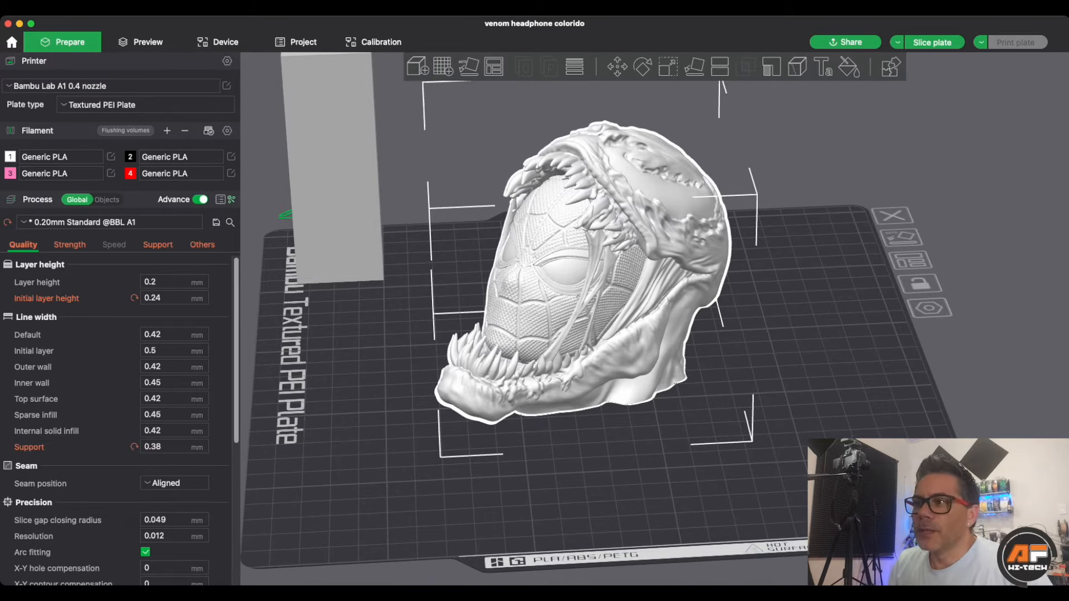
pyautogui.click(657, 478)
pyautogui.moveTo(657, 479); pyautogui.dragTo(653, 493)
pyautogui.moveTo(613, 379); pyautogui.dragTo(618, 369)
pyautogui.click(668, 473)
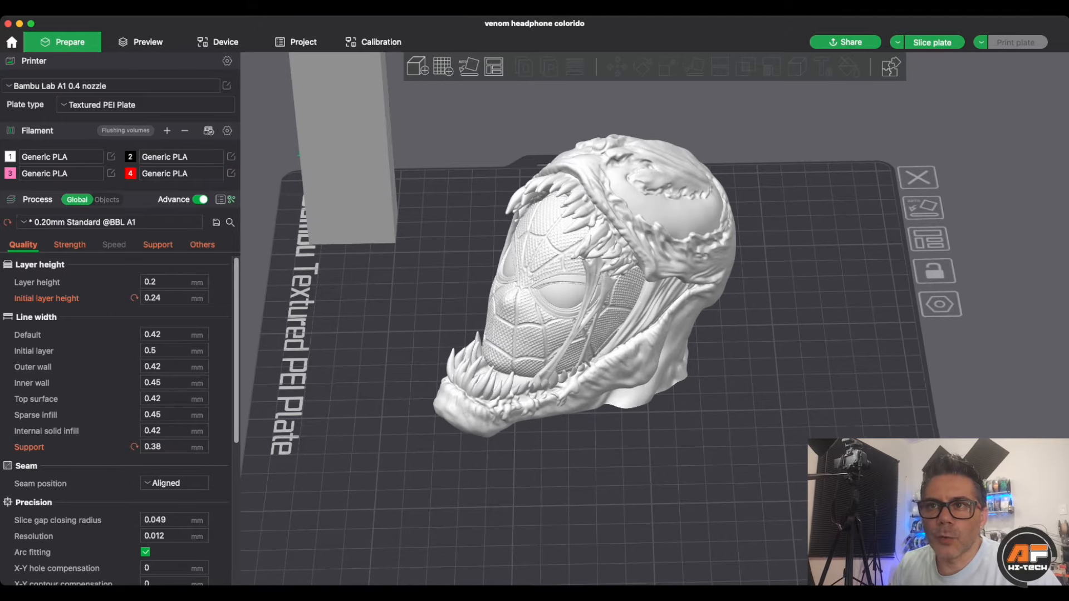
pyautogui.moveTo(384, 356); pyautogui.dragTo(398, 357)
pyautogui.click(590, 301)
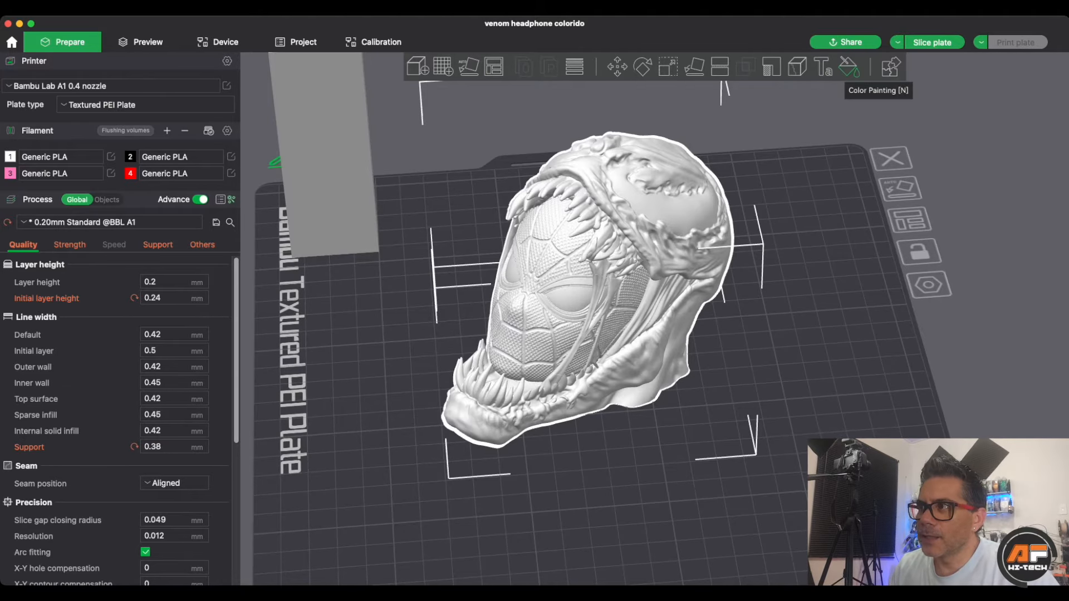
pyautogui.press('n')
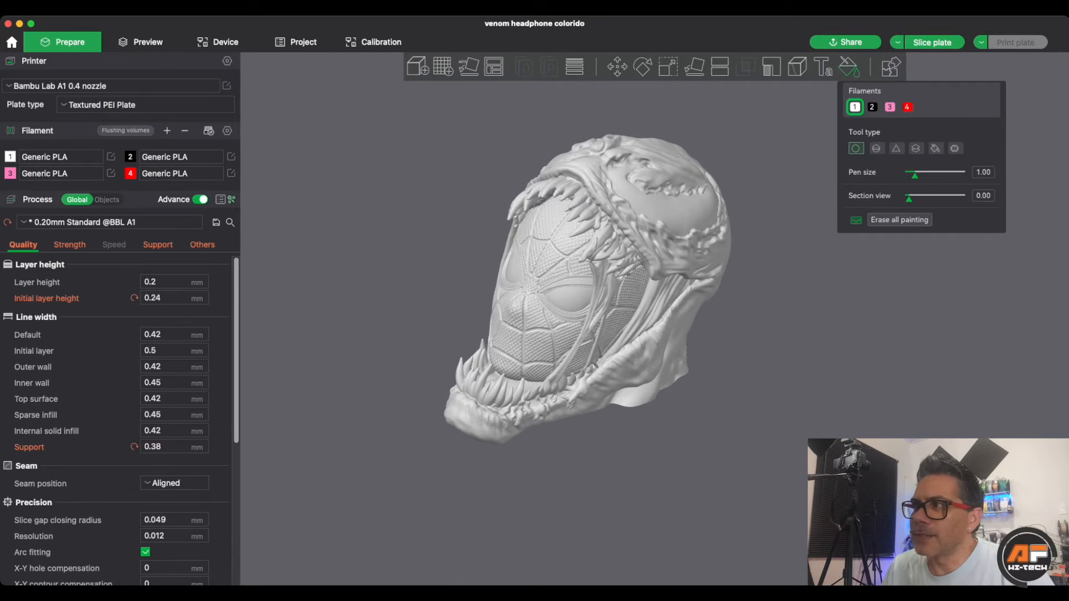
# Step: Brush black strokes along the side of the jaw with filament 2, using the Circle tool at pen size 2.14
pyautogui.click(873, 107)
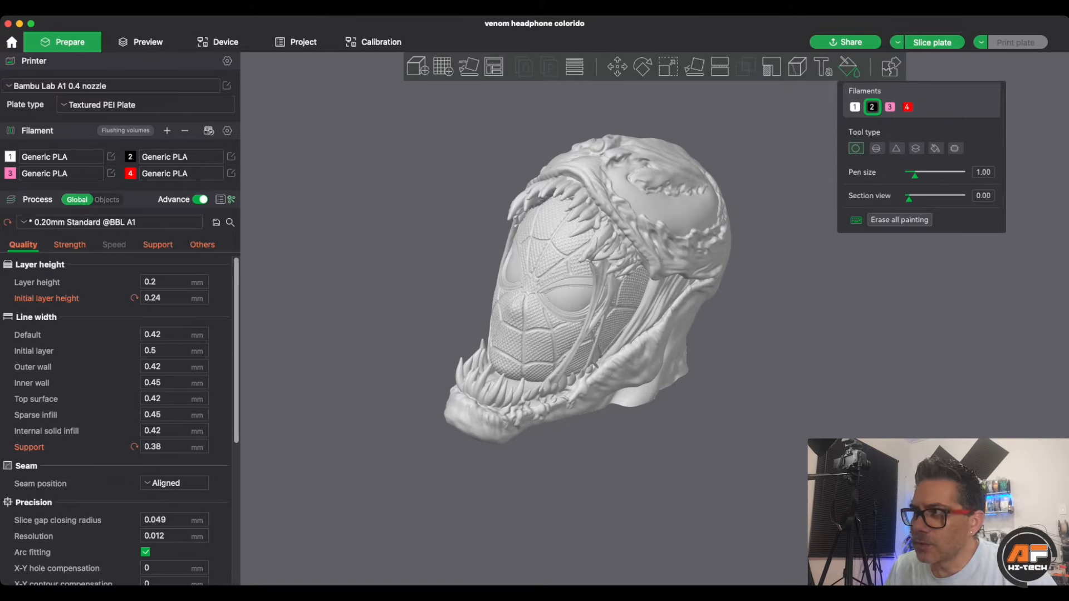
pyautogui.moveTo(915, 175); pyautogui.dragTo(923, 175)
pyautogui.moveTo(671, 336)
pyautogui.mouseDown()
pyautogui.moveTo(602, 377)
pyautogui.moveTo(632, 353)
pyautogui.mouseUp()
pyautogui.scroll(-8, 632, 353)
pyautogui.scroll(7, 632, 353)
pyautogui.scroll(8, 634, 352)
pyautogui.moveTo(624, 371); pyautogui.dragTo(616, 378)
pyautogui.scroll(-6, 621, 372)
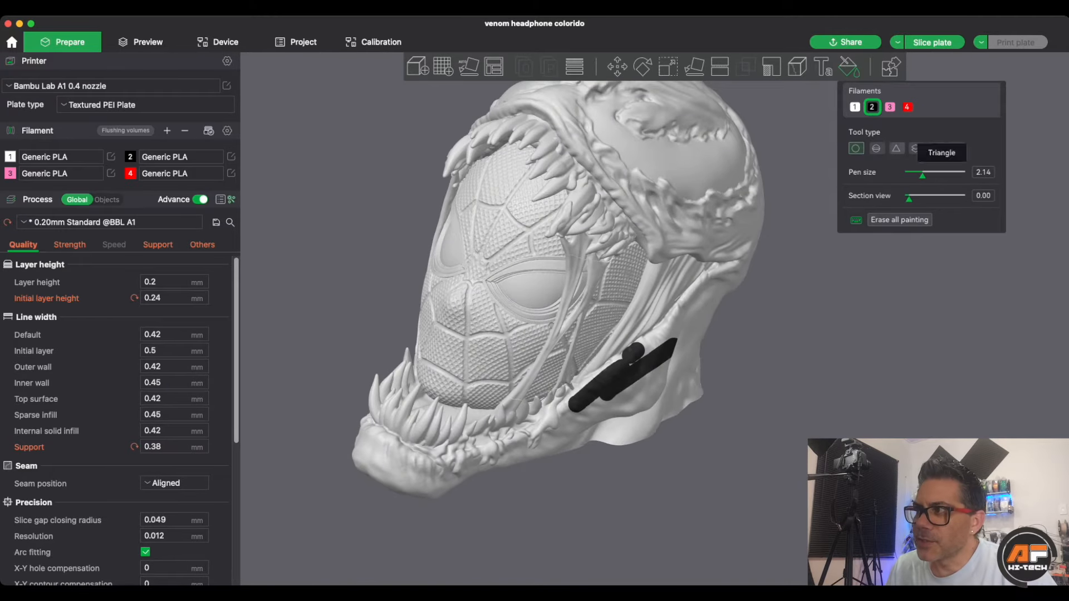
# Step: Fill the outer Venom skin with black filament 2, using the Fill tool with edge detection and a smart fill angle of 11
pyautogui.click(940, 149)
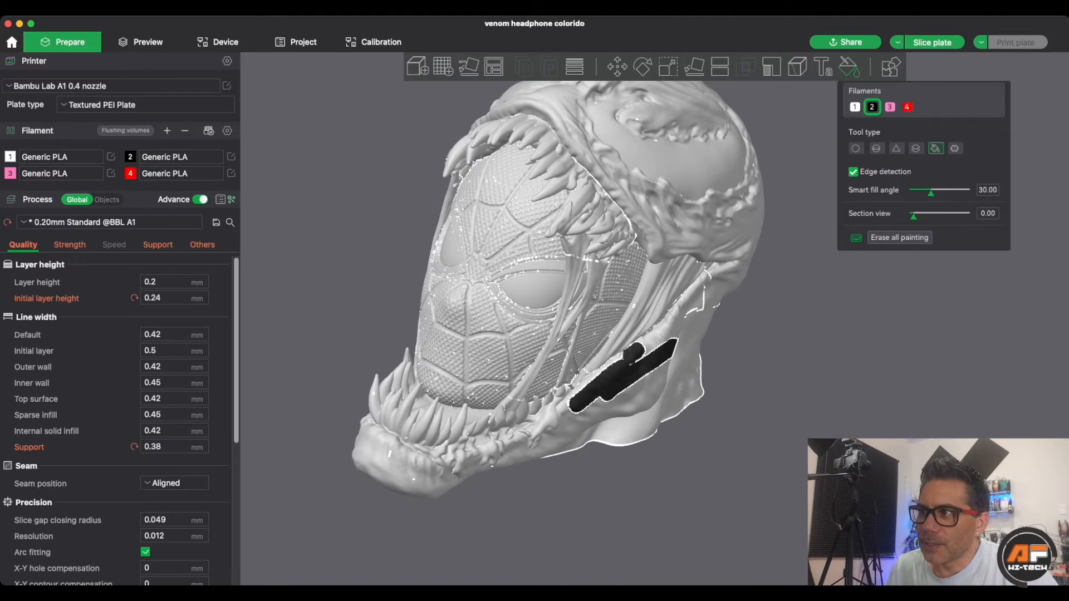
pyautogui.scroll(-3, 557, 290)
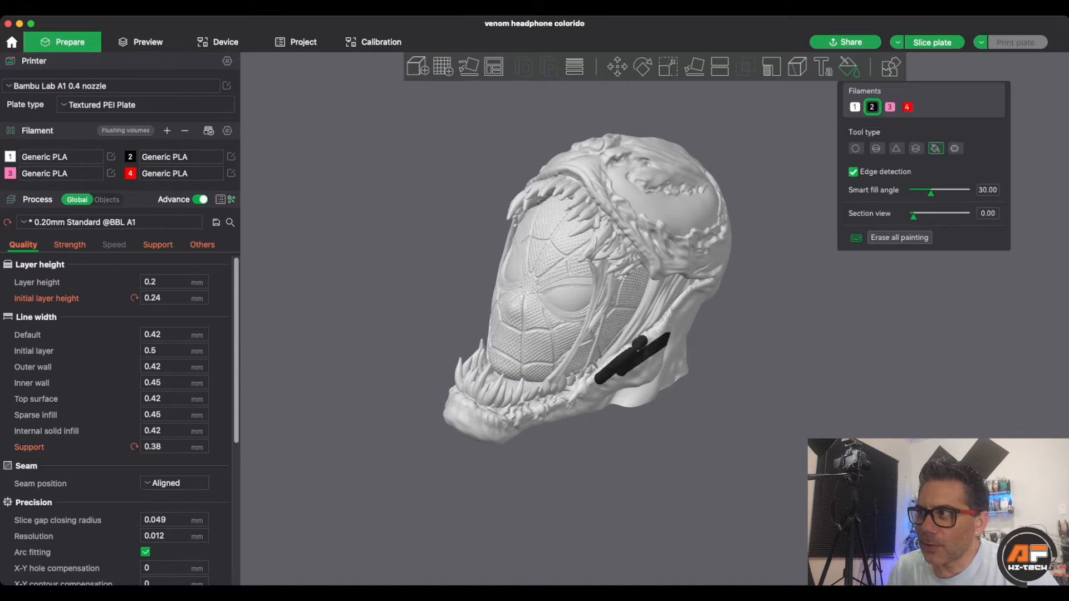
pyautogui.moveTo(931, 193); pyautogui.dragTo(921, 193)
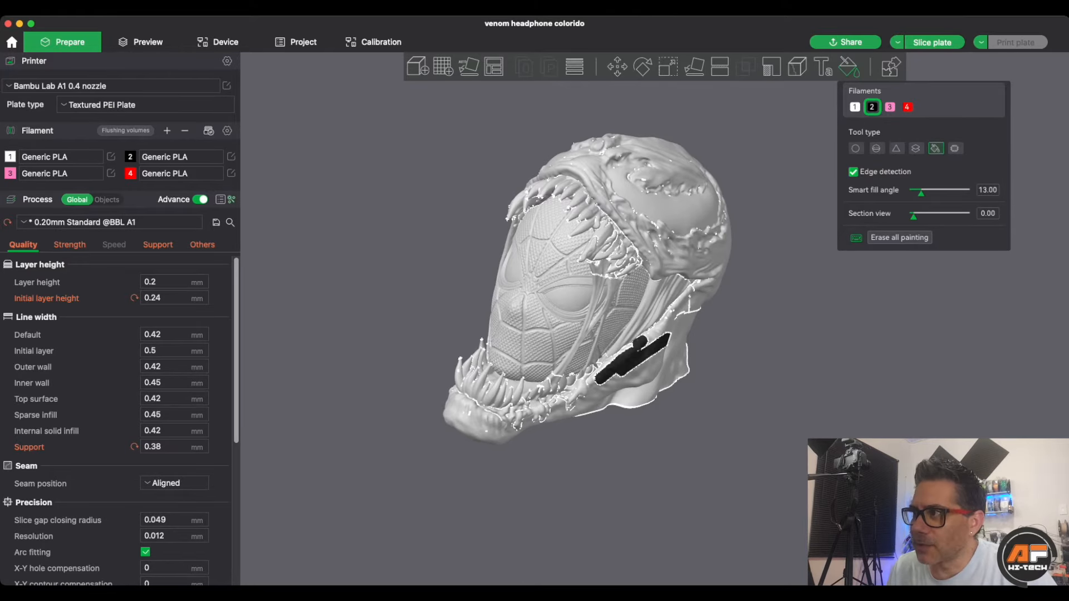
pyautogui.moveTo(921, 192); pyautogui.dragTo(920, 193)
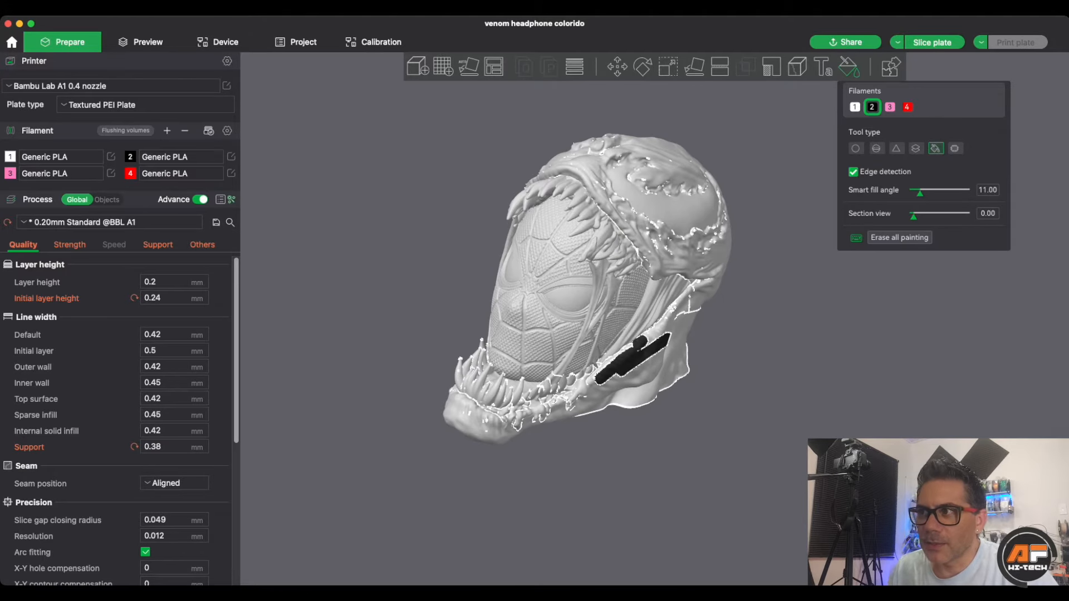
pyautogui.click(671, 214)
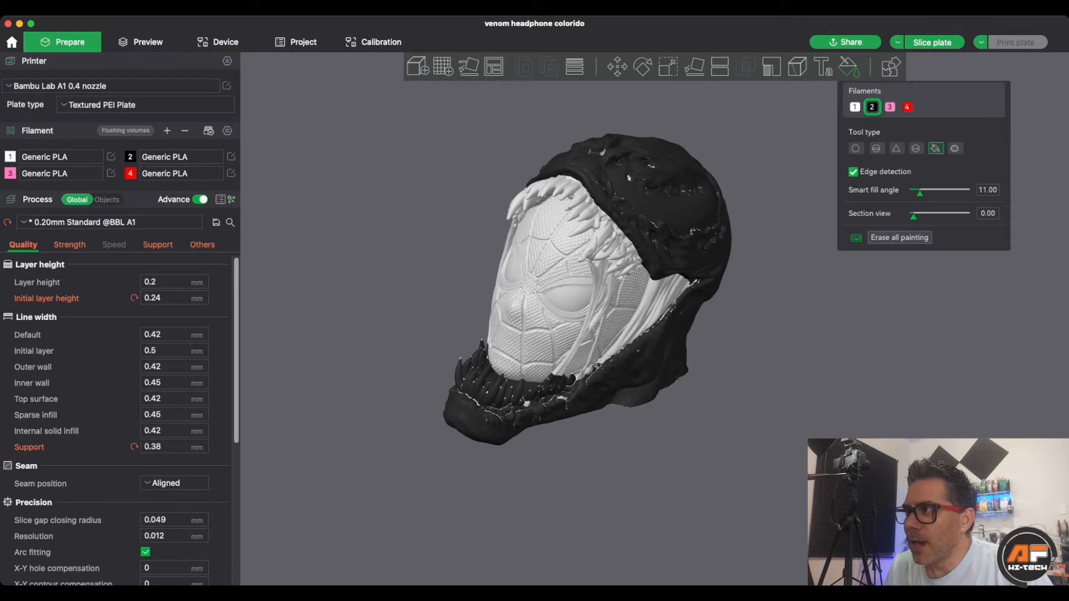
# Step: Fill the wide side strands pink with filament 3, and the thin cheek strands using a smart fill angle of 5
pyautogui.click(890, 107)
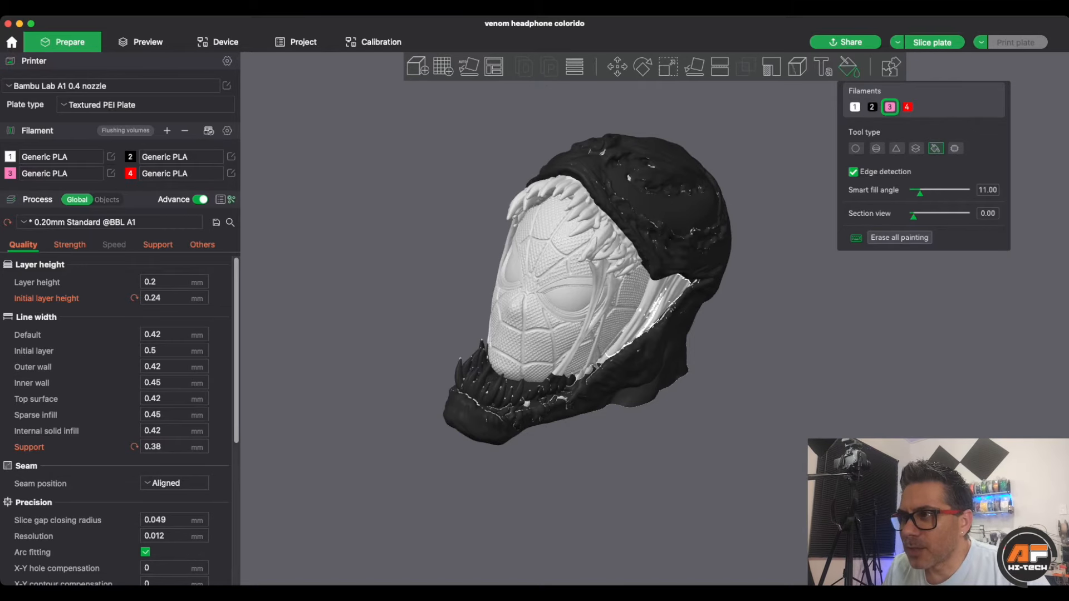
pyautogui.click(654, 312)
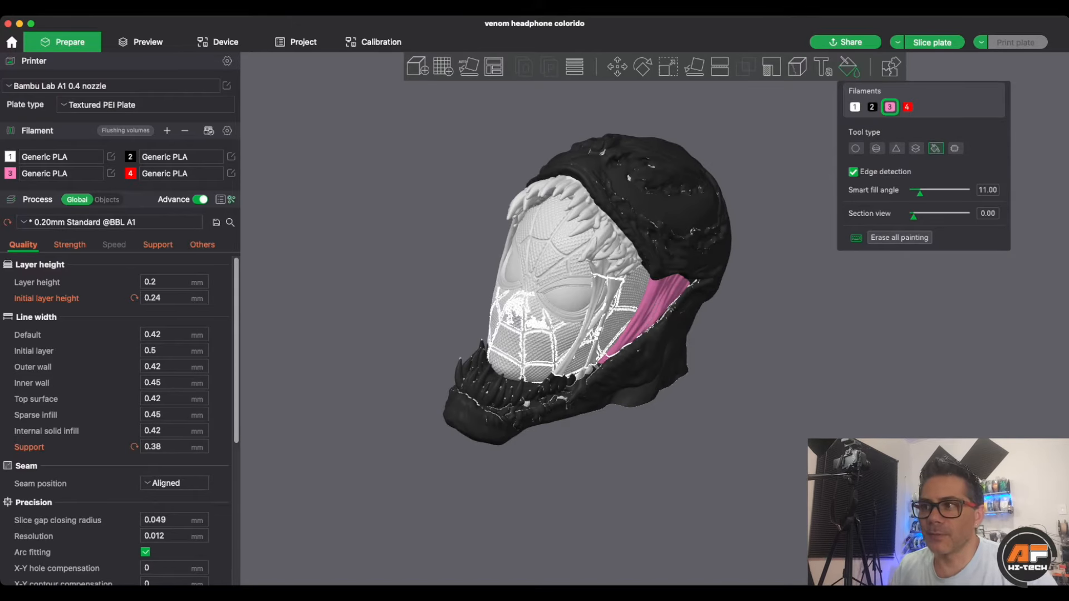
pyautogui.scroll(3, 655, 319)
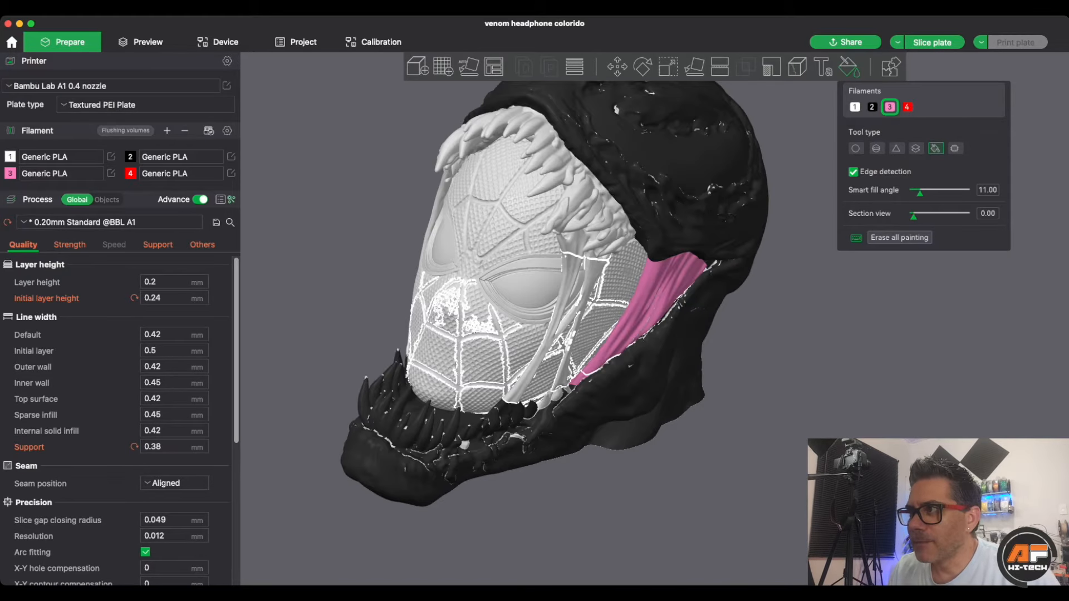
pyautogui.moveTo(920, 193); pyautogui.dragTo(917, 192)
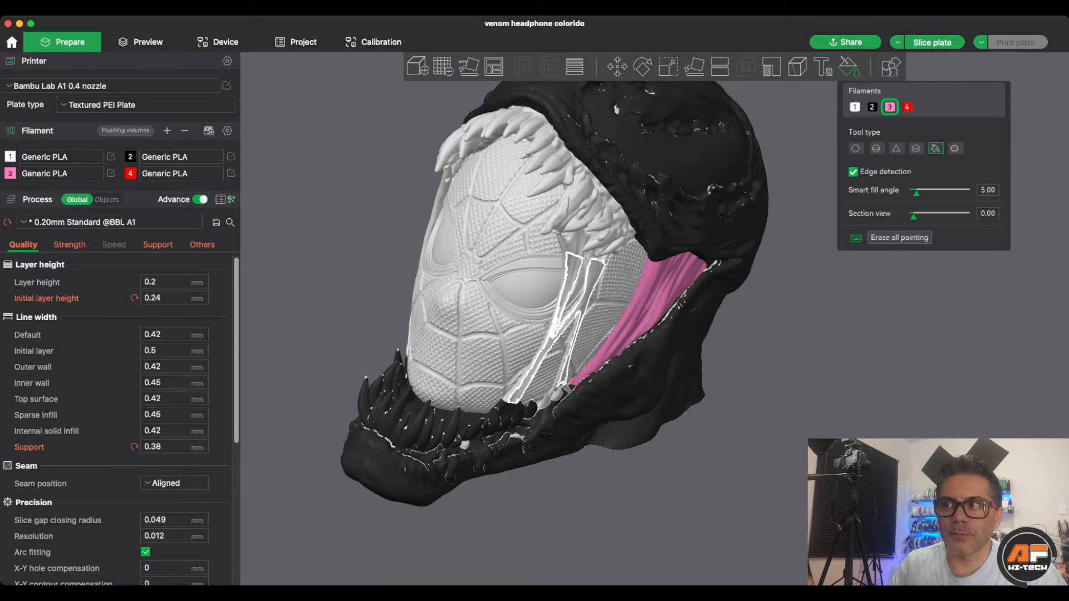
pyautogui.click(574, 317)
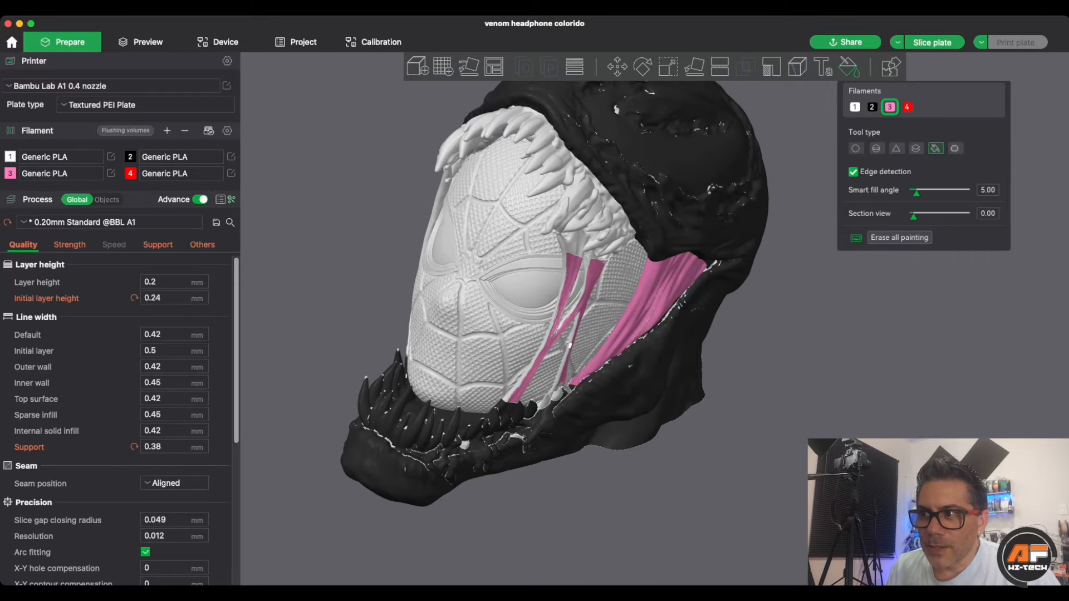
# Step: Fill the unpainted strip of the thin cheek strand pink, using a smart fill angle of 8
pyautogui.scroll(10, 613, 307)
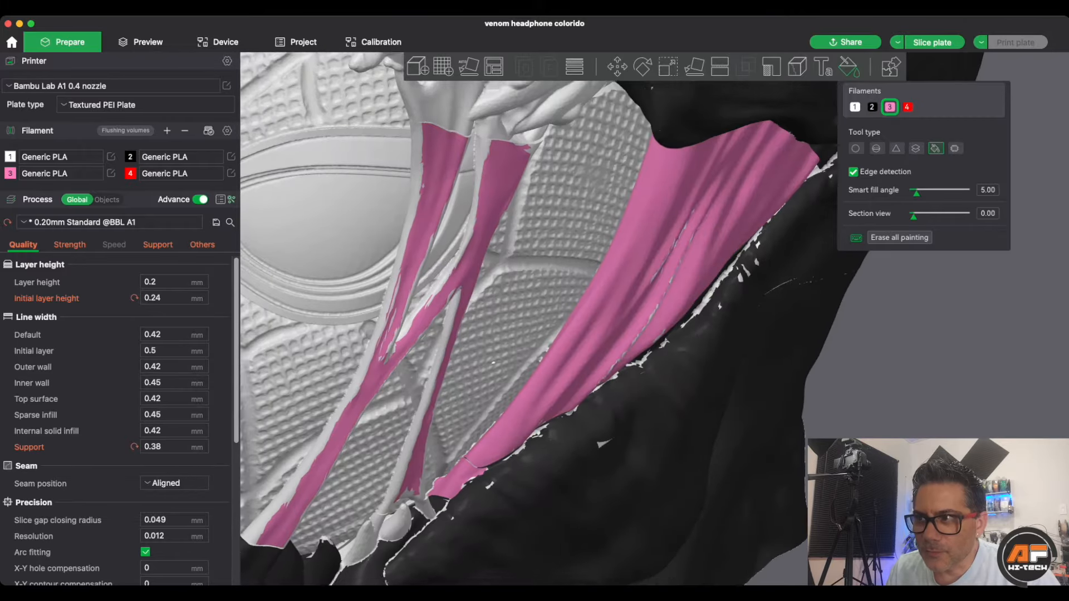
pyautogui.moveTo(493, 362); pyautogui.dragTo(569, 327, button='right')
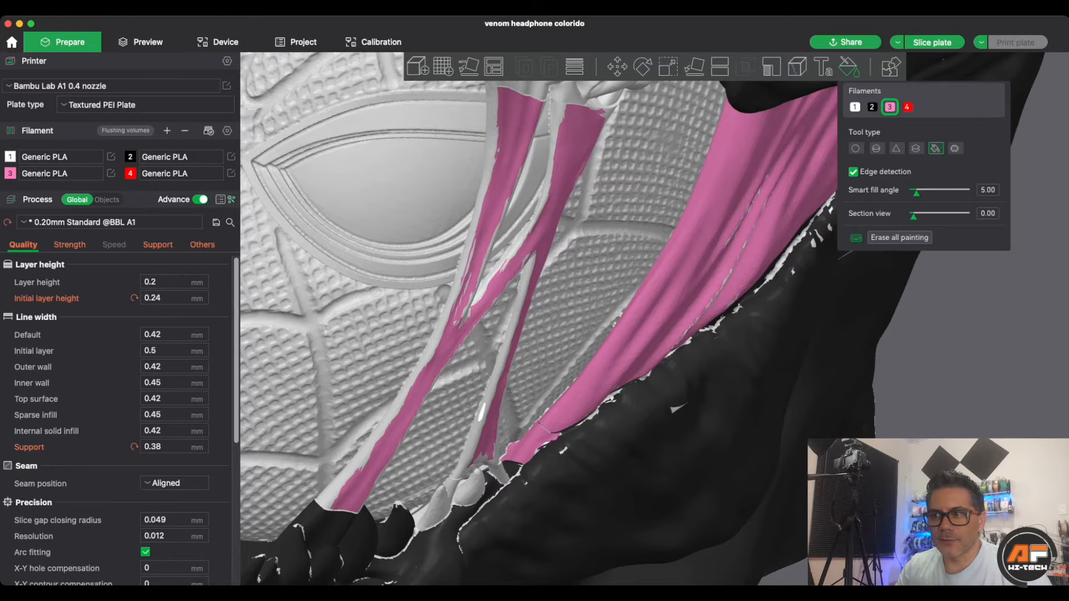
pyautogui.scroll(5, 496, 390)
pyautogui.scroll(-5, 496, 390)
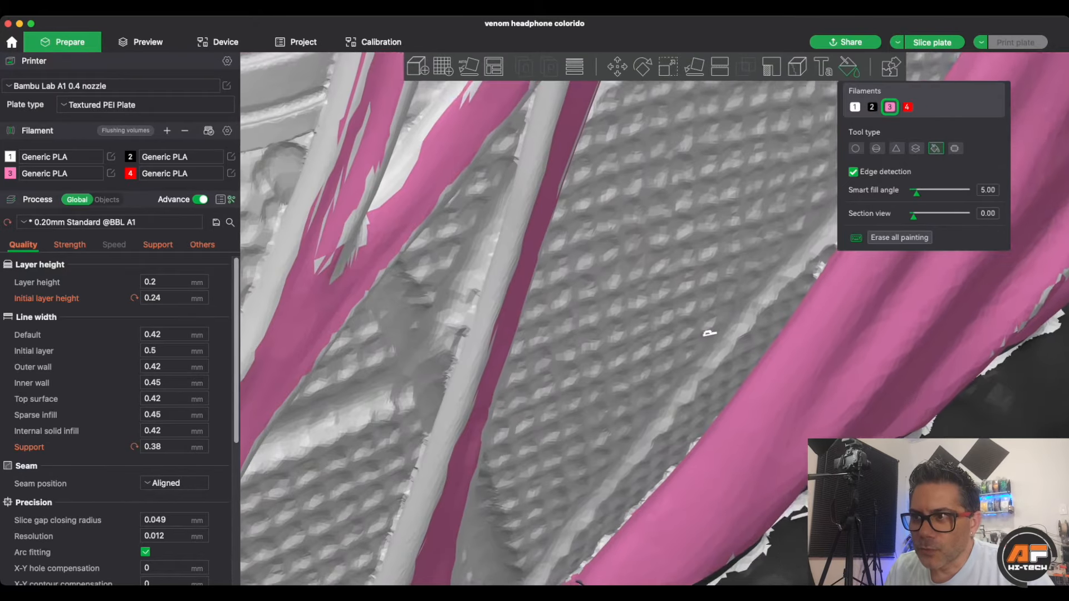
pyautogui.scroll(5, 535, 334)
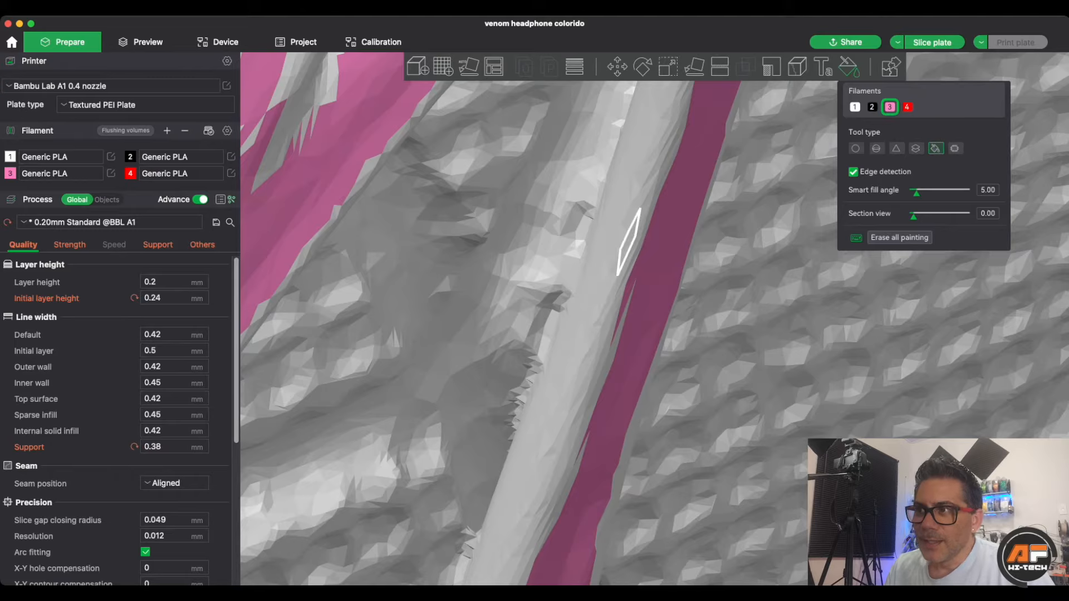
pyautogui.scroll(-5, 633, 279)
pyautogui.scroll(-5, 633, 278)
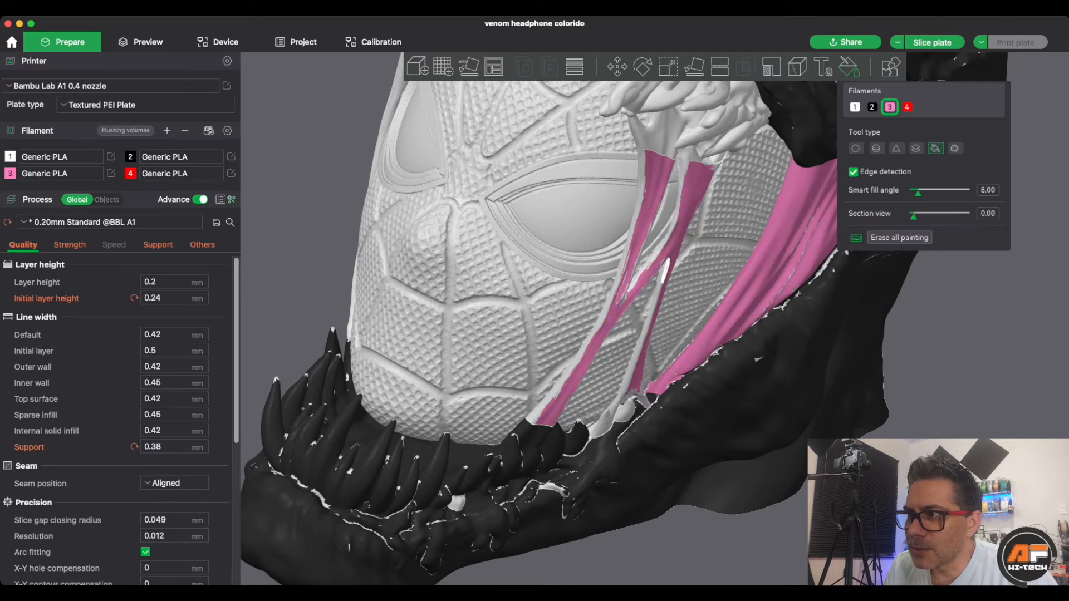
pyautogui.click(659, 284)
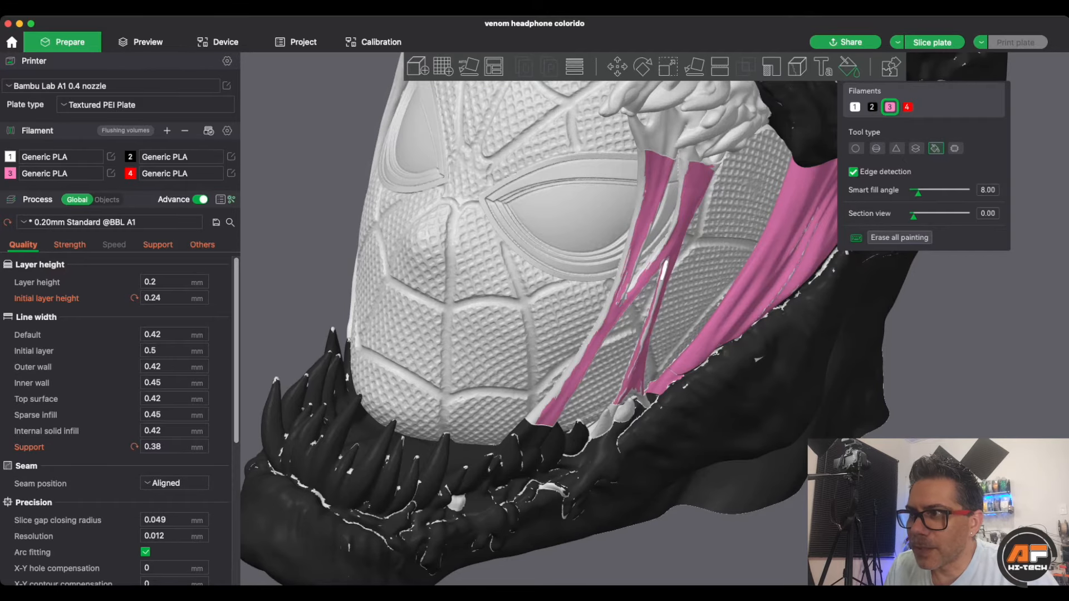
# Step: Paint over the remaining gaps on the thin cheek strands in pink, using the Sphere brush at pen size 0.58
pyautogui.click(876, 148)
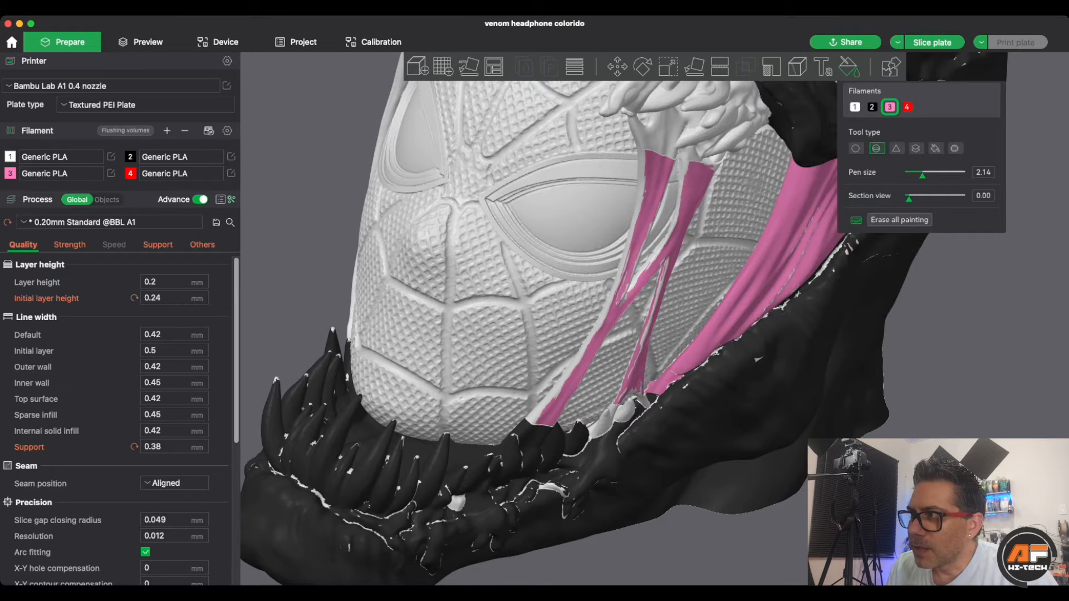
pyautogui.moveTo(923, 175); pyautogui.dragTo(909, 174)
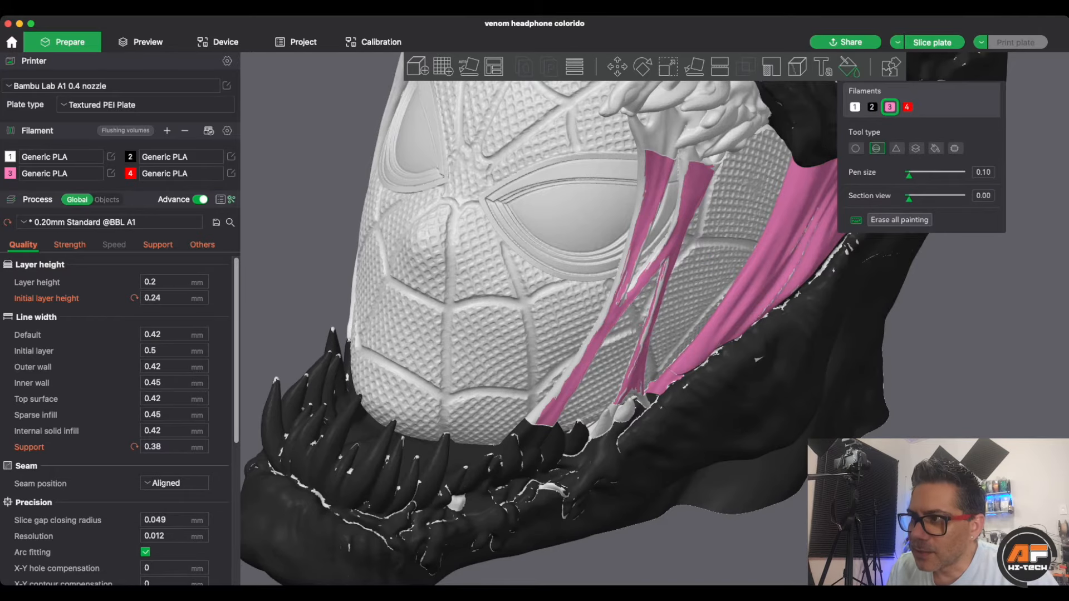
pyautogui.scroll(10, 756, 200)
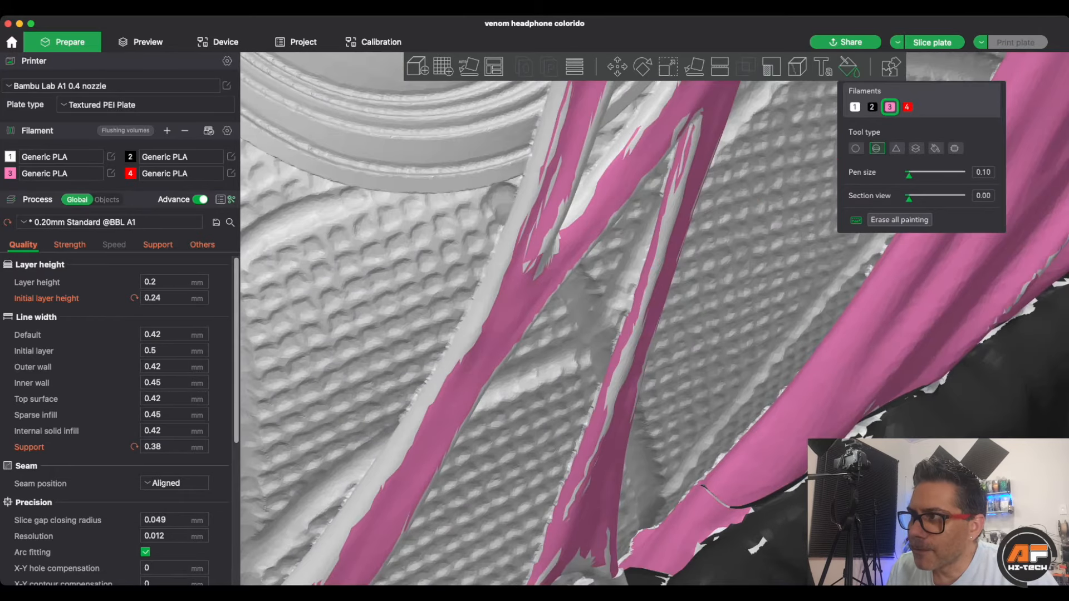
pyautogui.moveTo(911, 175); pyautogui.dragTo(912, 175)
pyautogui.moveTo(703, 112); pyautogui.dragTo(700, 114)
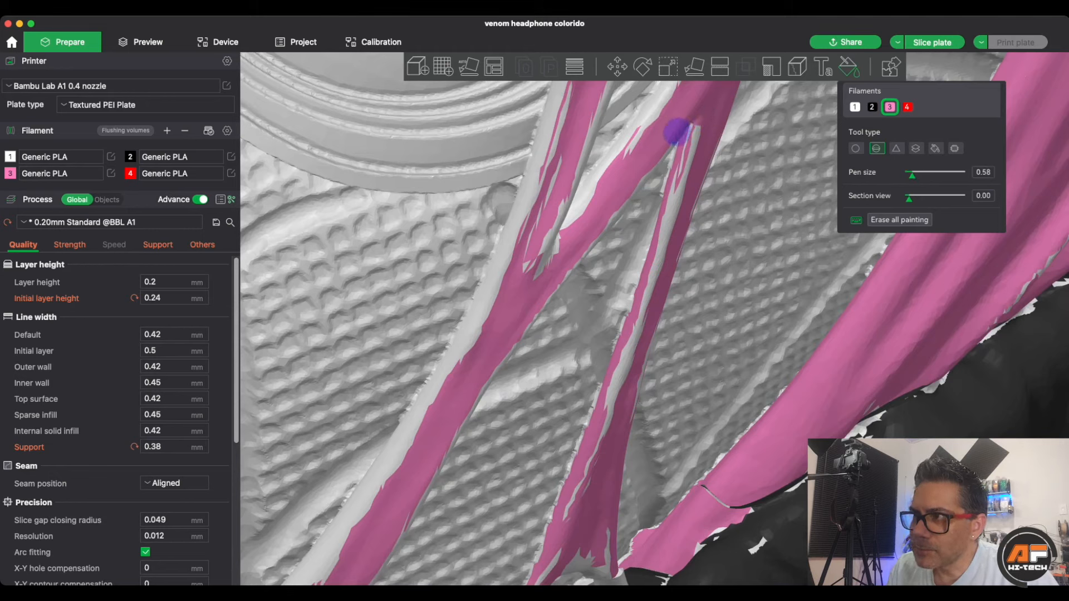
pyautogui.moveTo(699, 123); pyautogui.dragTo(683, 177)
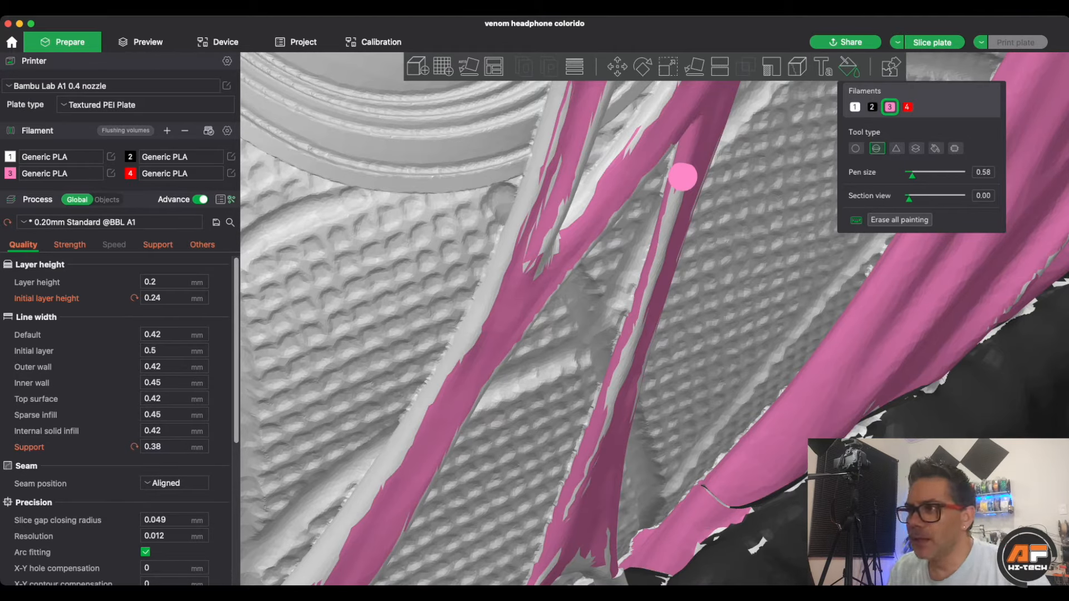
pyautogui.moveTo(683, 176)
pyautogui.mouseDown()
pyautogui.moveTo(676, 191)
pyautogui.moveTo(687, 147)
pyautogui.moveTo(587, 462)
pyautogui.mouseUp()
pyautogui.moveTo(626, 390); pyautogui.dragTo(643, 337)
pyautogui.moveTo(664, 109)
pyautogui.mouseDown()
pyautogui.moveTo(576, 222)
pyautogui.moveTo(551, 248)
pyautogui.moveTo(539, 245)
pyautogui.moveTo(559, 195)
pyautogui.moveTo(535, 274)
pyautogui.moveTo(587, 100)
pyautogui.moveTo(542, 168)
pyautogui.moveTo(534, 220)
pyautogui.mouseUp()
pyautogui.scroll(-5, 535, 220)
pyautogui.scroll(-1, 713, 299)
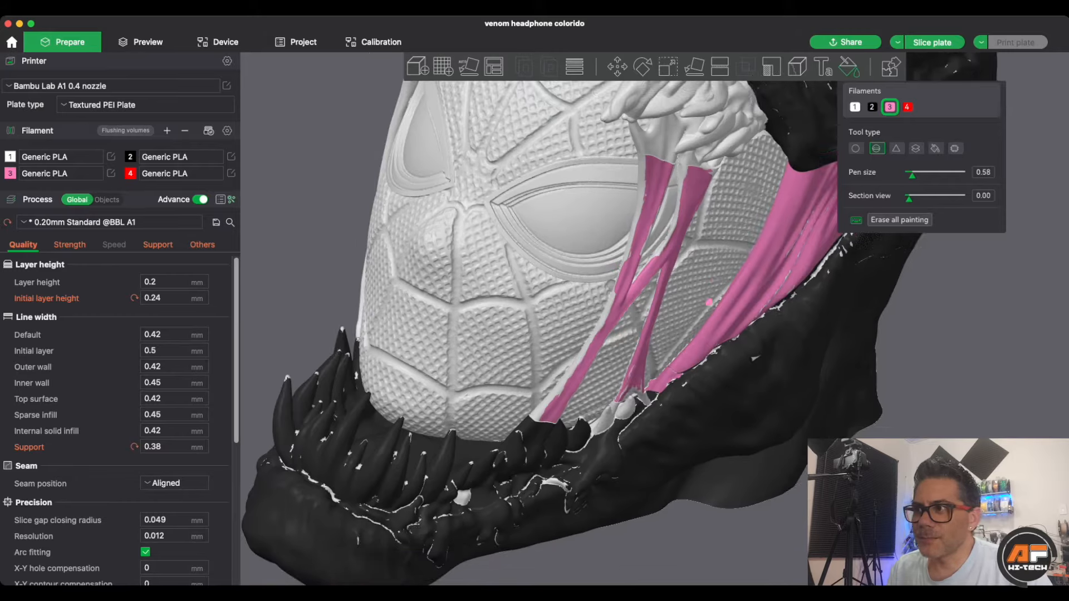
# Step: Brush a small red patch with filament 4 on the textured mask beside the cheek strands
pyautogui.moveTo(715, 278); pyautogui.dragTo(663, 330, button='middle')
pyautogui.scroll(-2, 634, 344)
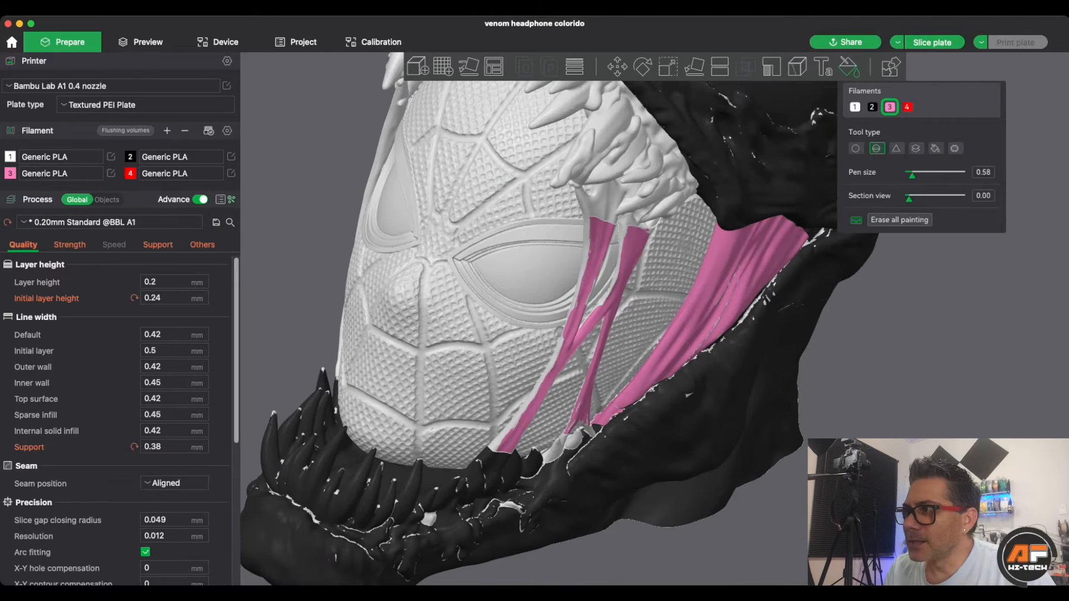
pyautogui.click(907, 107)
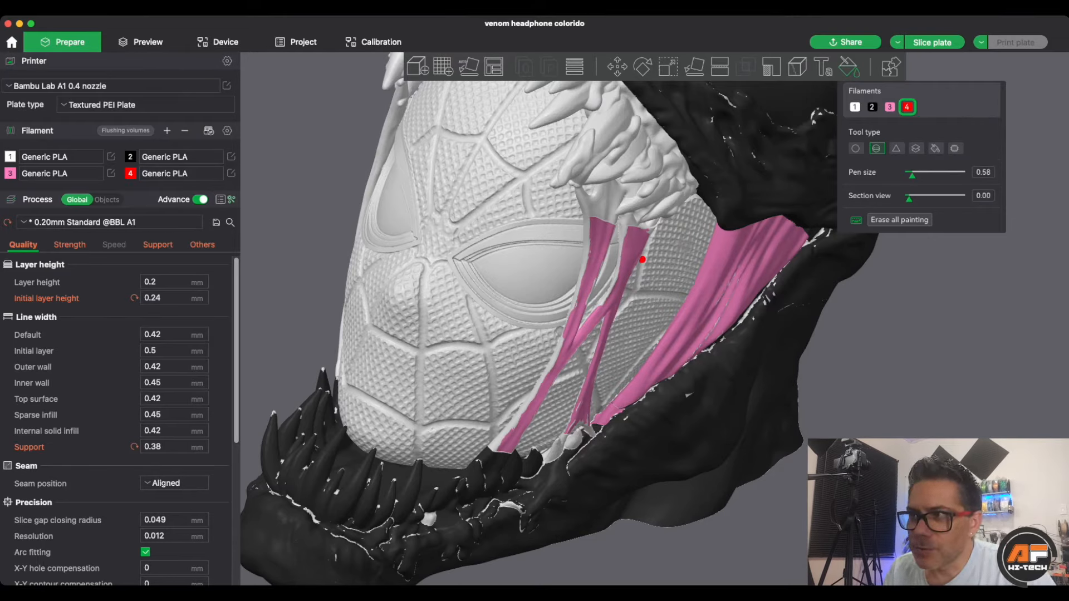
pyautogui.moveTo(684, 246)
pyautogui.mouseDown()
pyautogui.moveTo(675, 257)
pyautogui.moveTo(674, 230)
pyautogui.moveTo(666, 265)
pyautogui.moveTo(676, 237)
pyautogui.mouseUp()
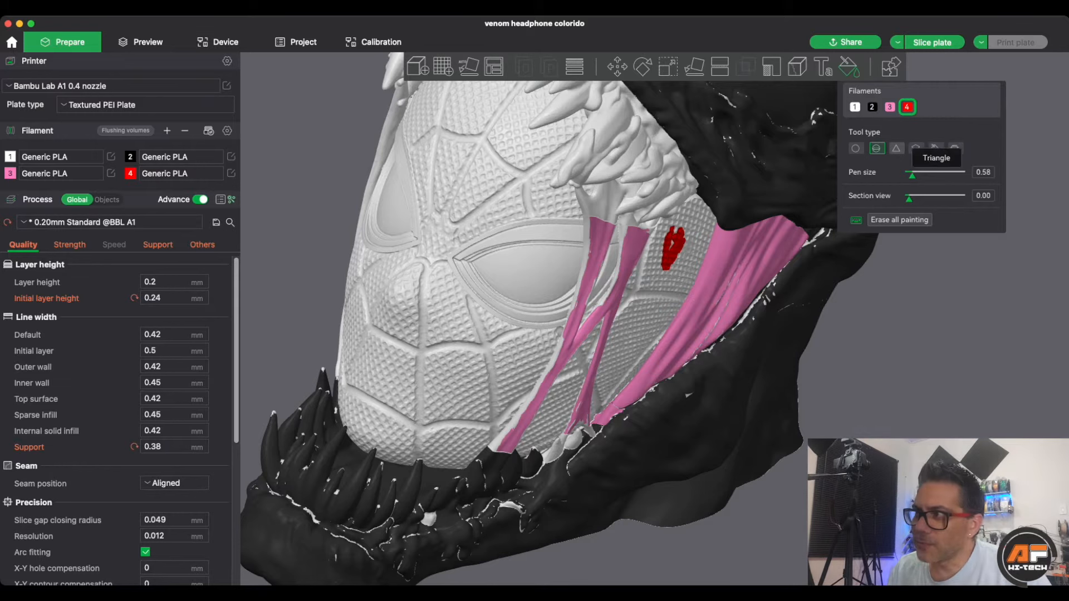
# Step: Switch to the Triangle tool, keep the section view at 0.00 and erase all painting from the model
pyautogui.click(897, 148)
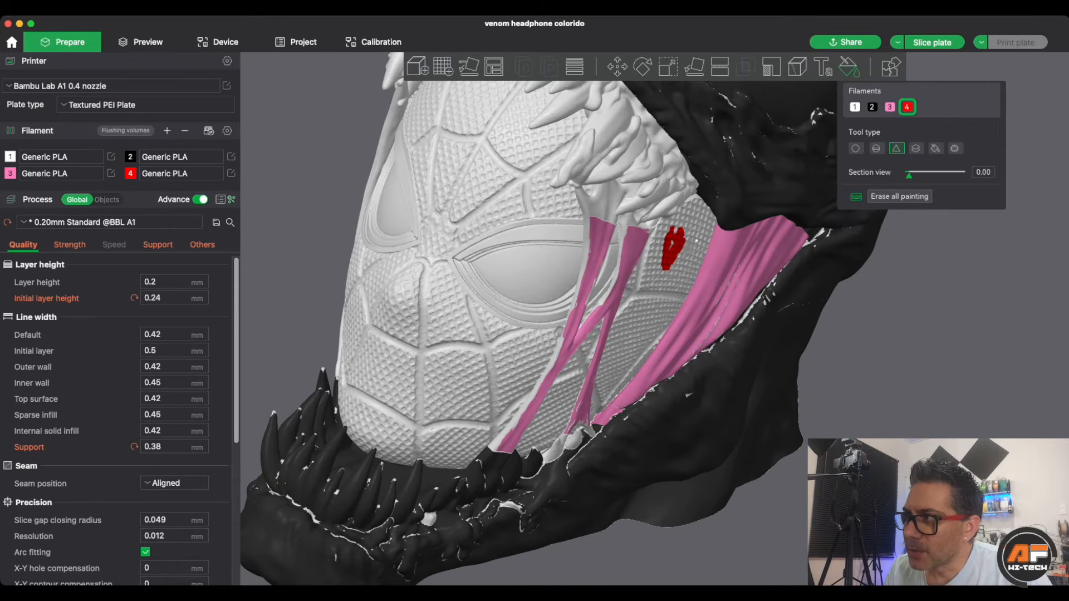
pyautogui.moveTo(909, 175); pyautogui.dragTo(912, 175)
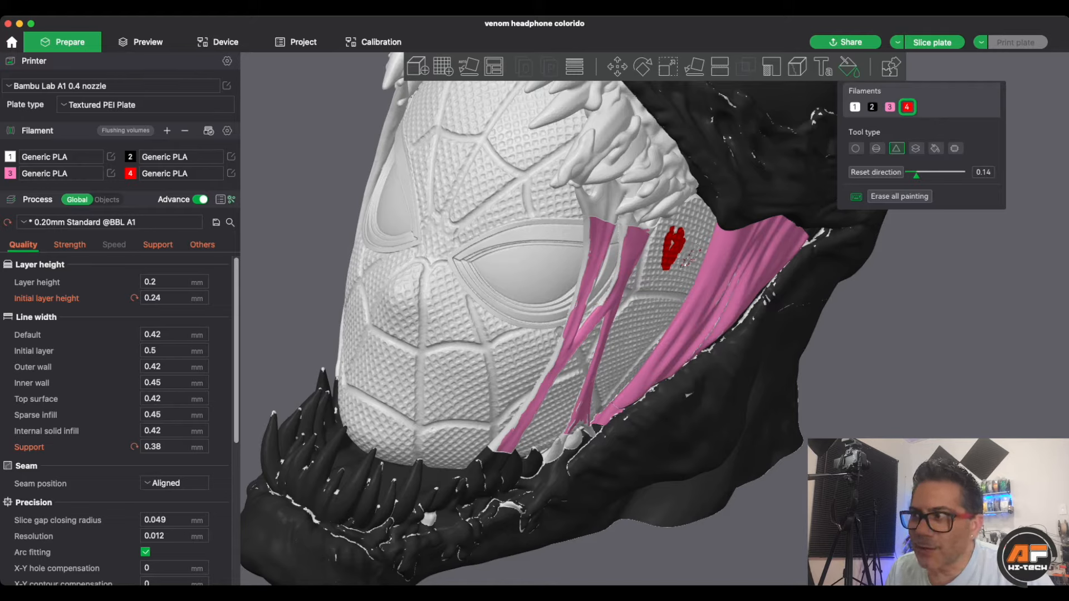
pyautogui.moveTo(916, 175); pyautogui.dragTo(908, 175)
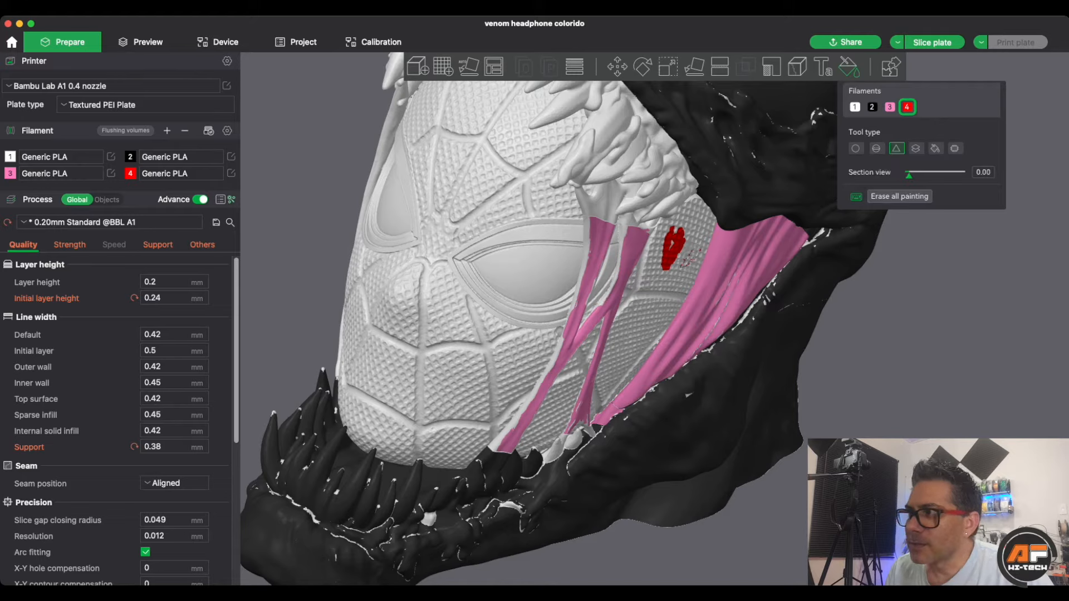
pyautogui.click(900, 197)
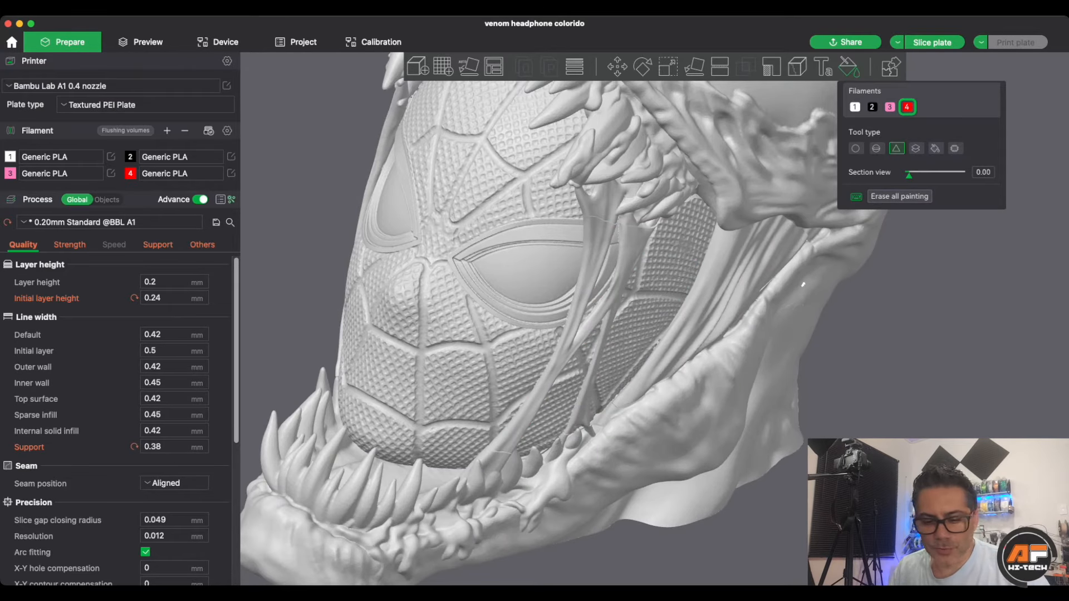
# Step: Undo the erasure of all painting on the model
pyautogui.press('super+z')
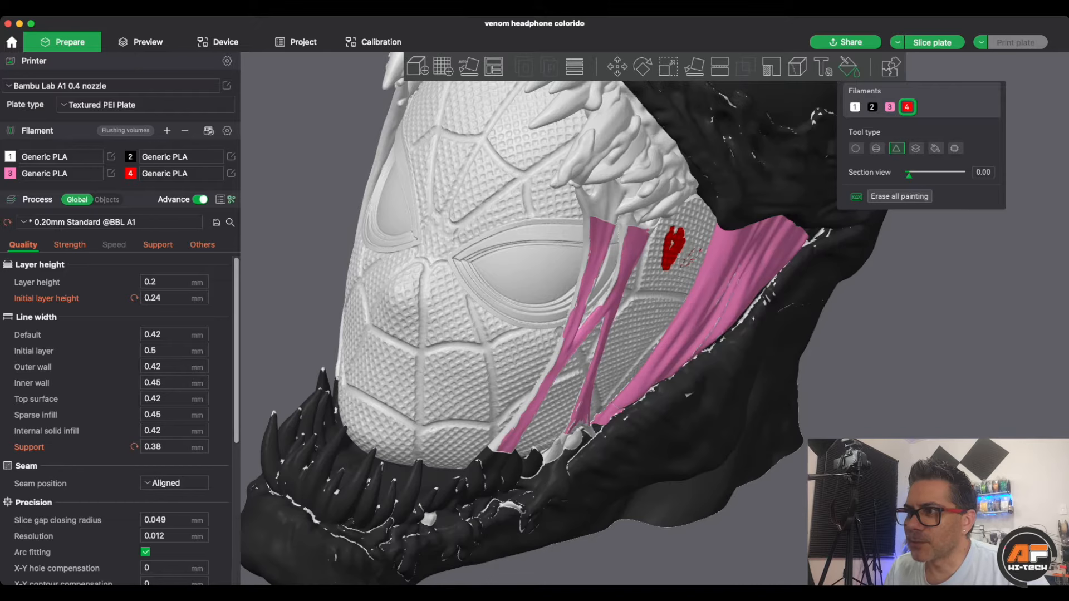
# Step: Paint red bands across the mask's eyes and cheeks with the Height range tool at 0.20, using filament 4
pyautogui.click(916, 148)
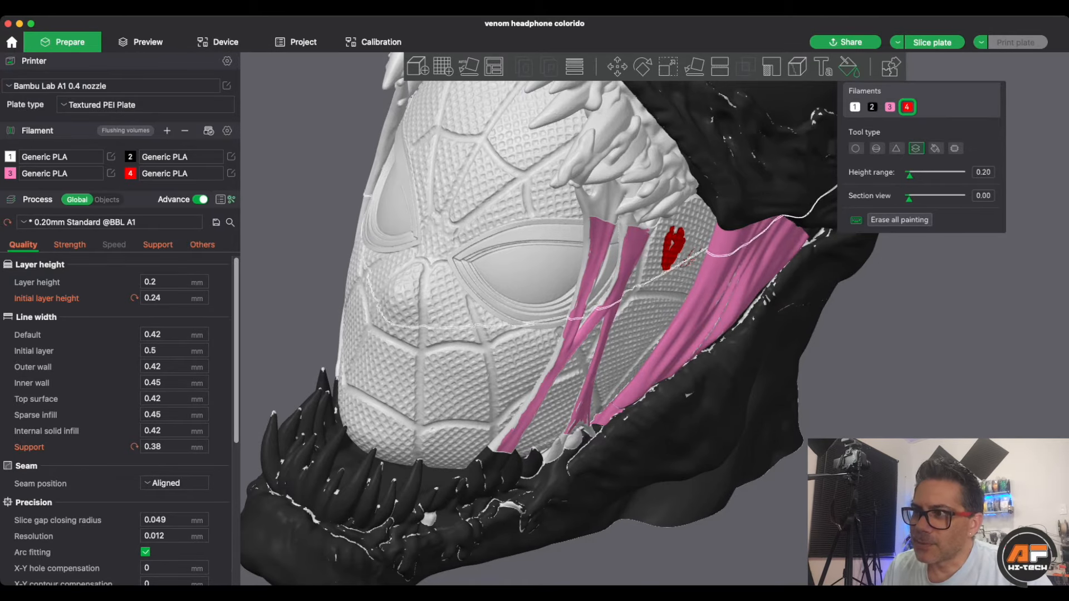
pyautogui.click(457, 334)
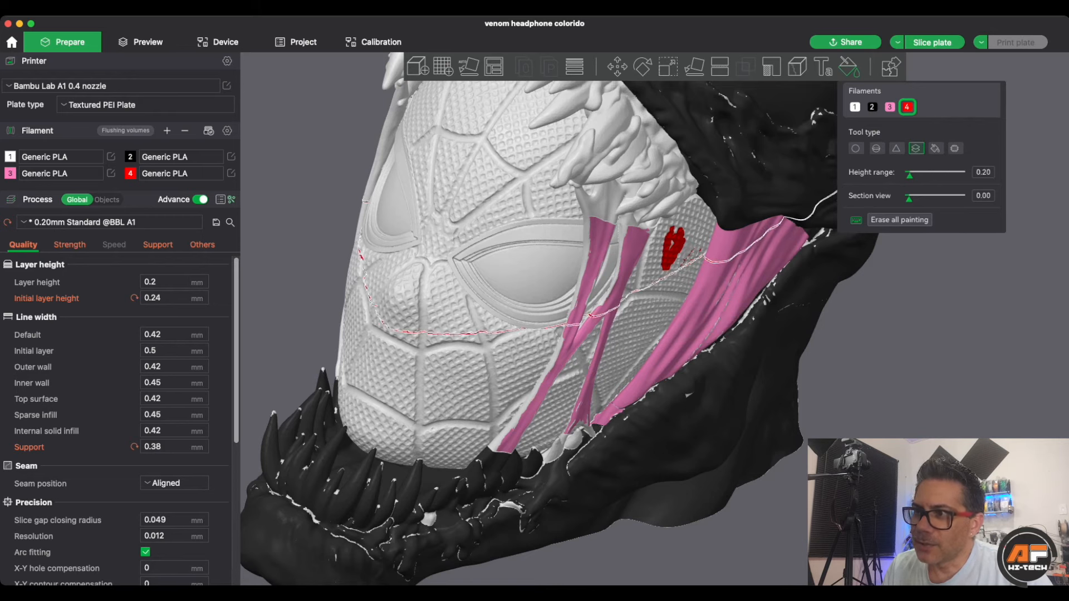
pyautogui.moveTo(473, 302); pyautogui.dragTo(474, 201)
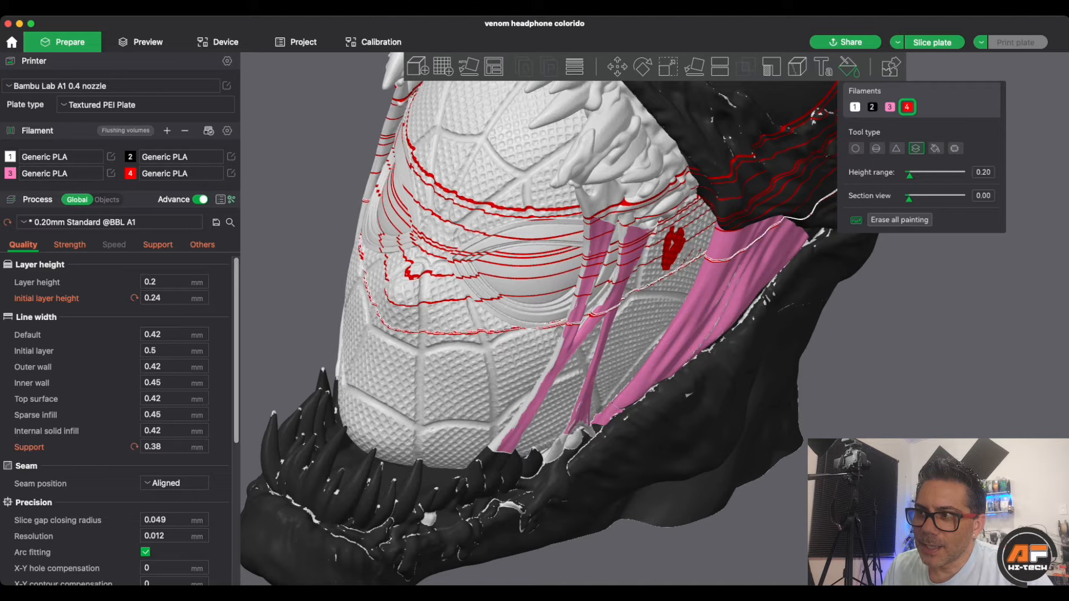
pyautogui.moveTo(473, 333); pyautogui.dragTo(474, 322)
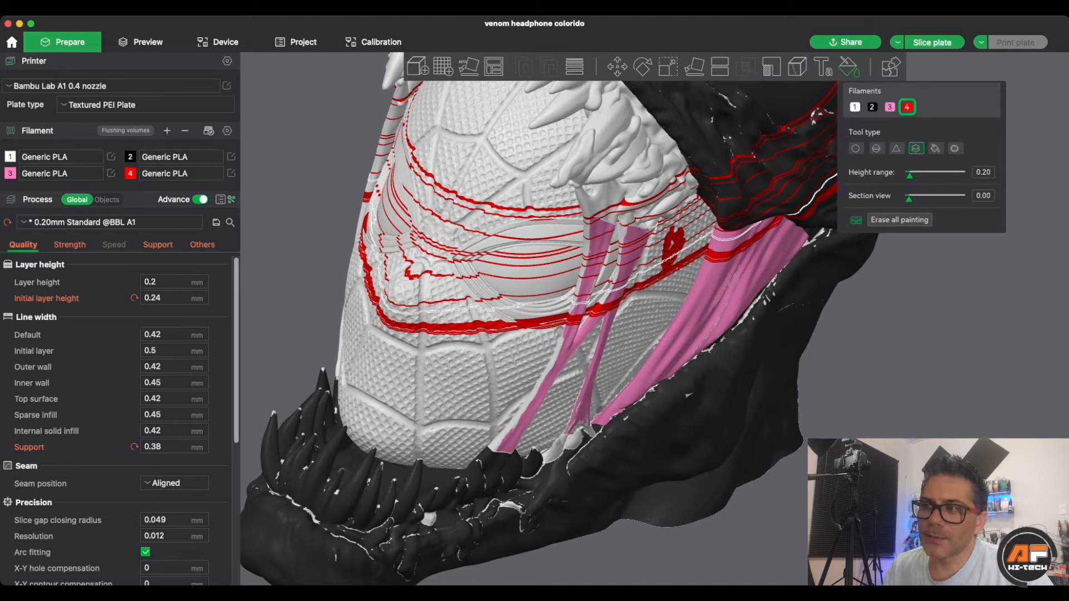
pyautogui.moveTo(473, 308); pyautogui.dragTo(473, 228)
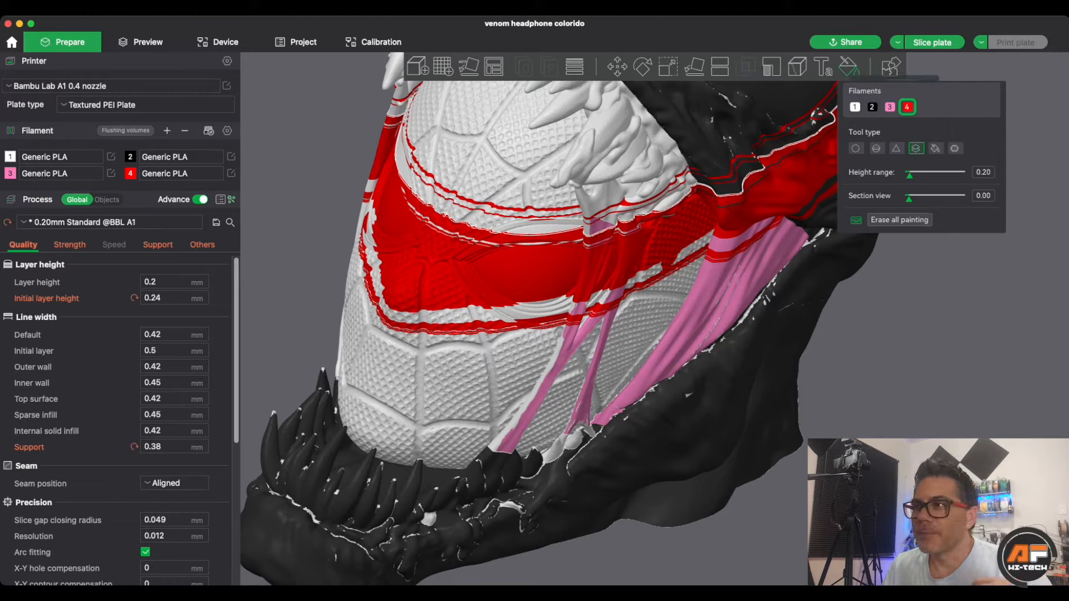
pyautogui.moveTo(473, 223); pyautogui.dragTo(474, 202)
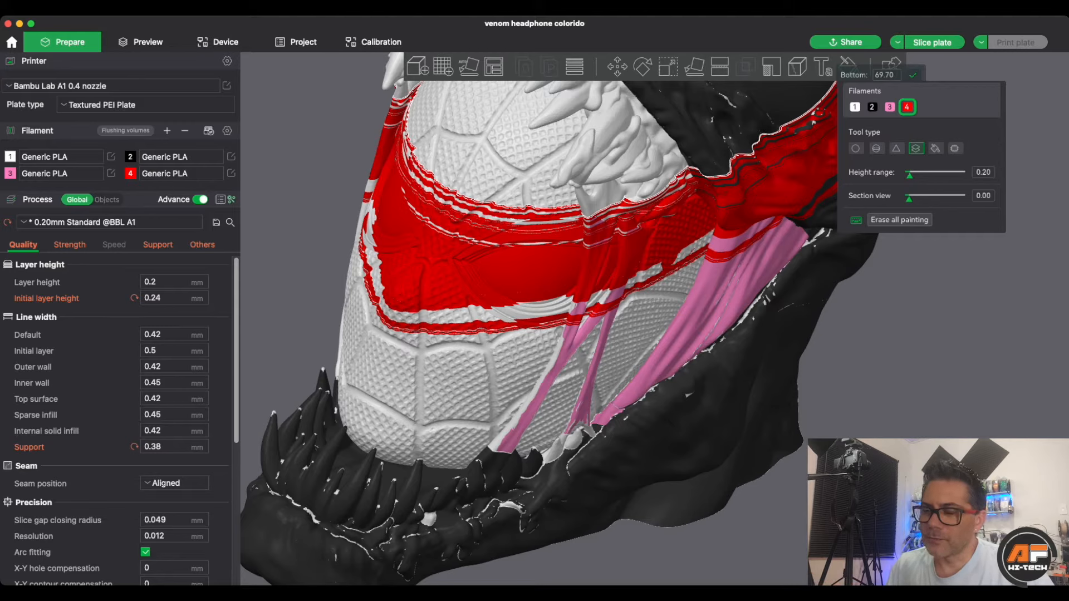
# Step: Undo all the red height-range bands across the head
pyautogui.press('super+z')
pyautogui.press('super+z')
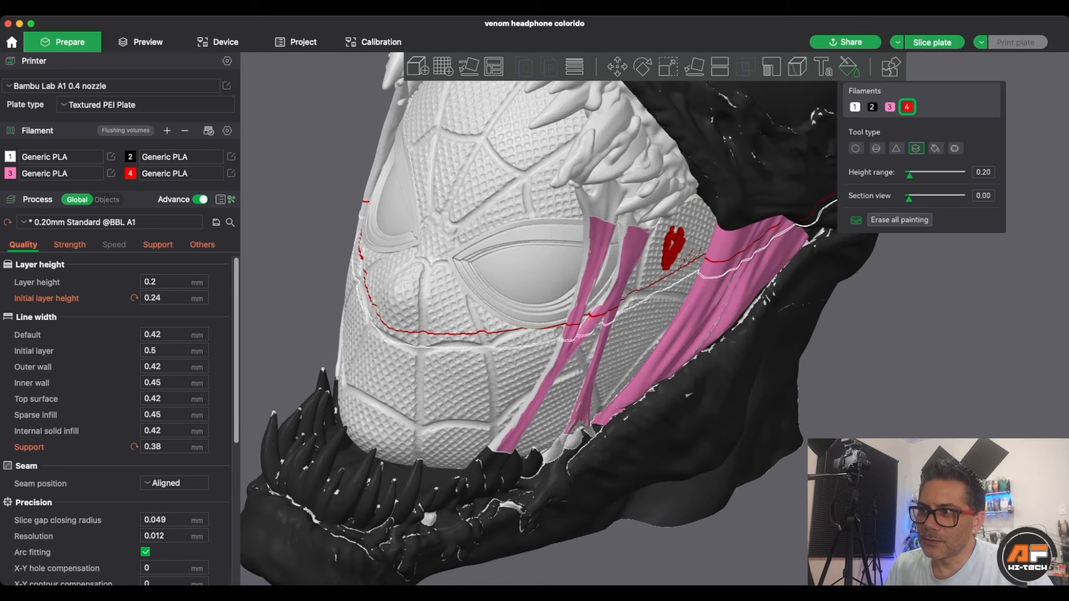
pyautogui.press('super+z')
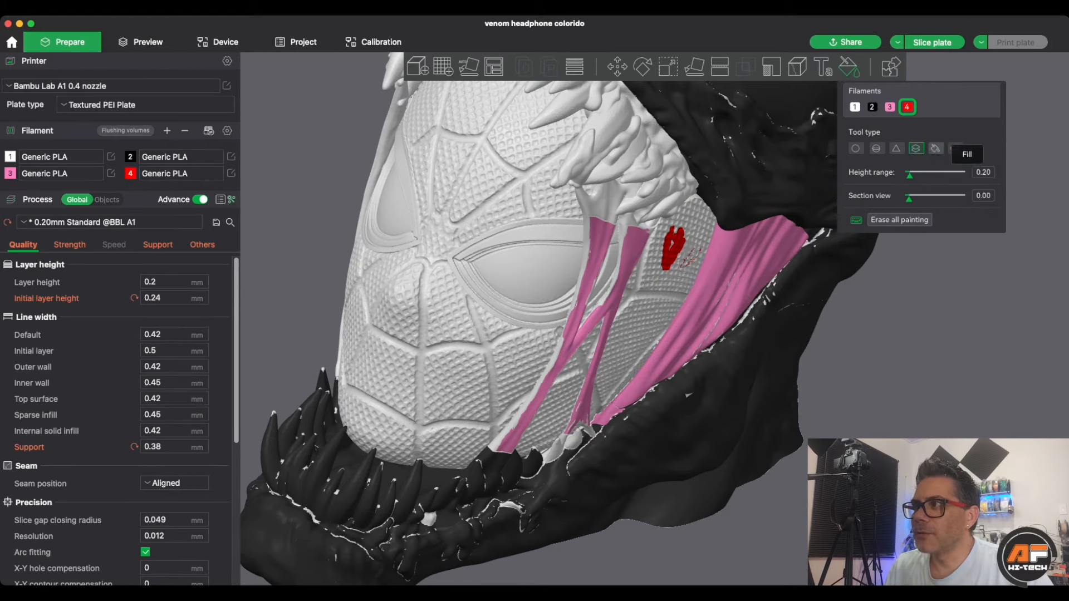
# Step: Fill the textured Spider-Man mask red with edge detection on and a smart fill angle of 17
pyautogui.click(936, 148)
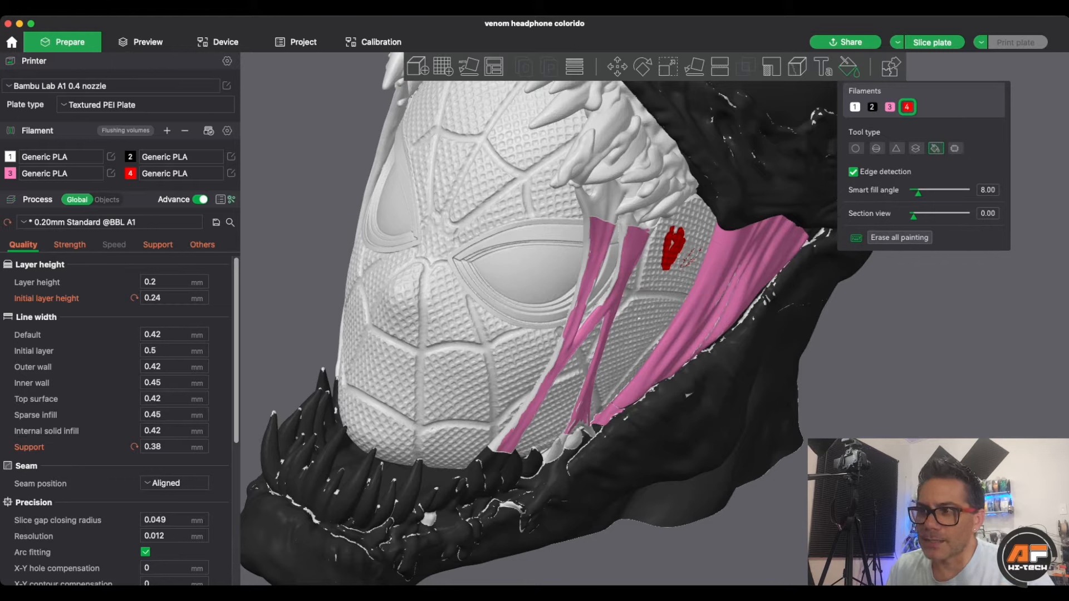
pyautogui.moveTo(918, 192); pyautogui.dragTo(921, 192)
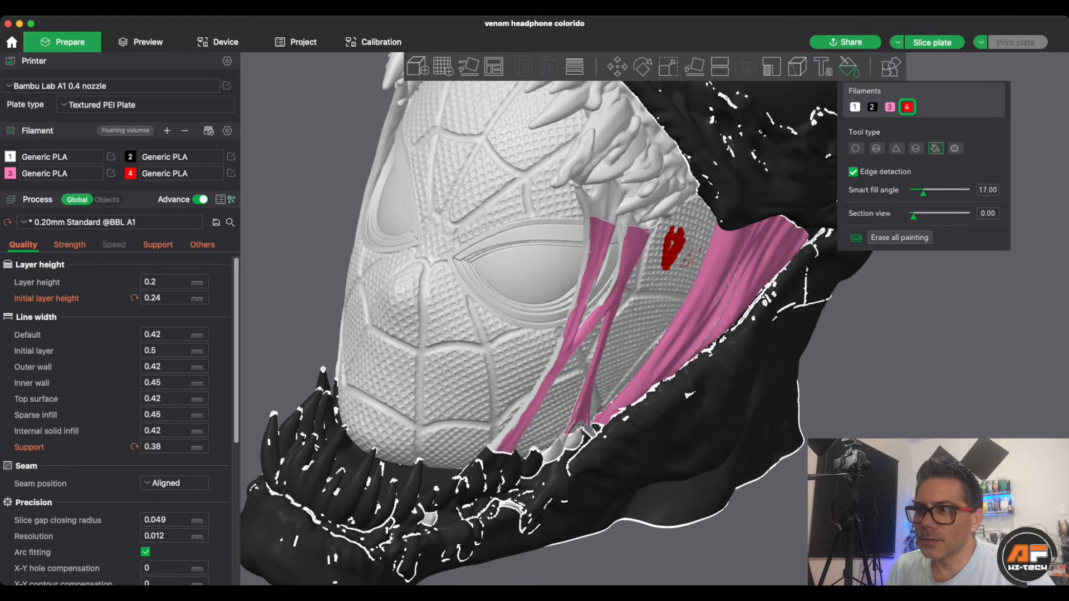
pyautogui.click(673, 256)
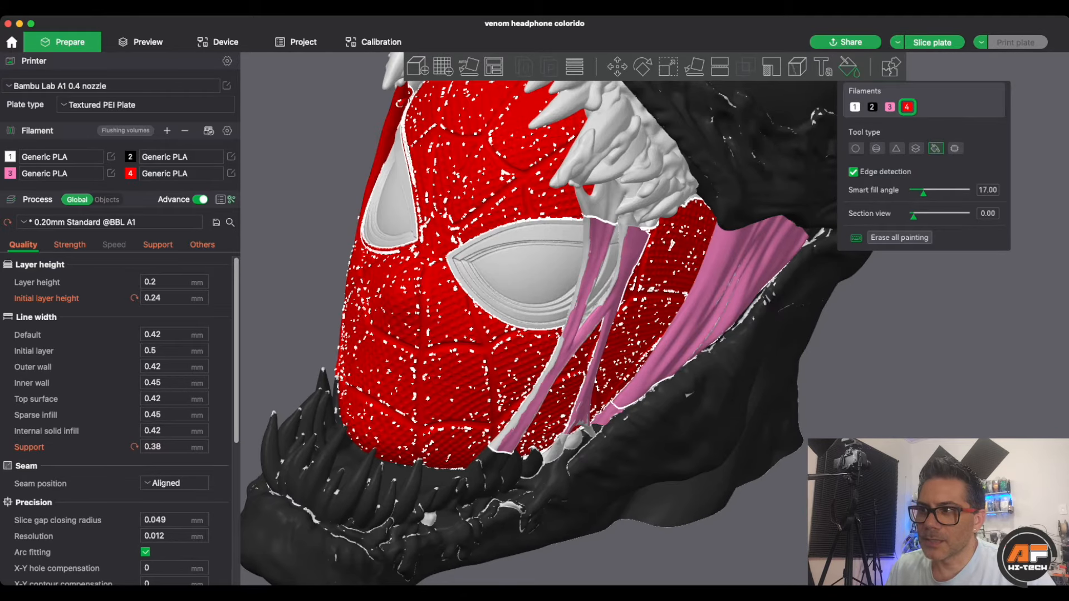
# Step: Fill the drip at the corner of the mouth red, using a smart fill angle of 2
pyautogui.scroll(-5, 655, 319)
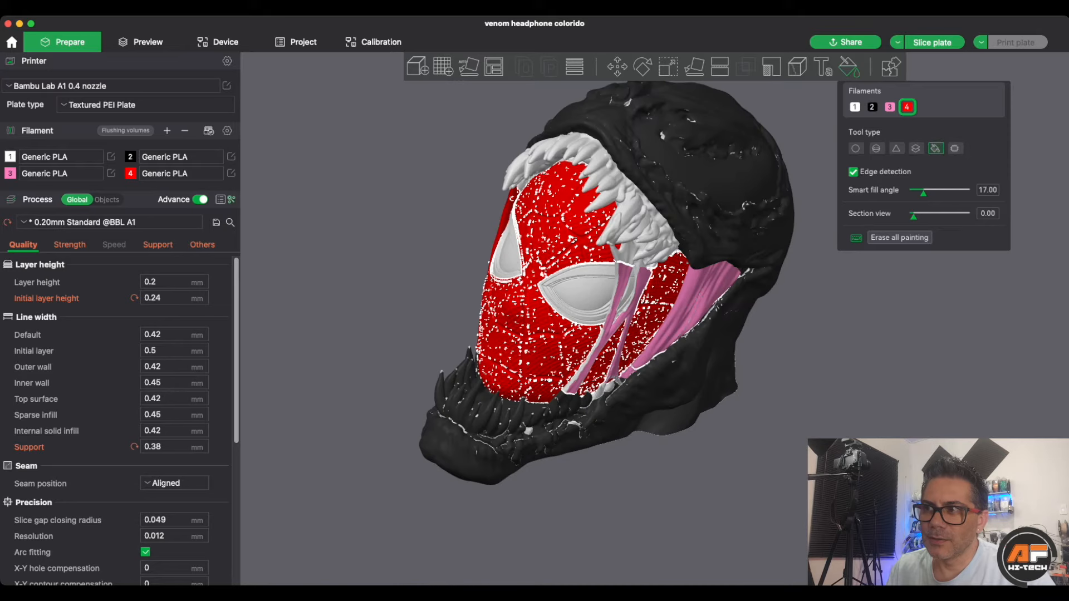
pyautogui.moveTo(780, 357)
pyautogui.mouseDown()
pyautogui.moveTo(880, 348)
pyautogui.moveTo(833, 365)
pyautogui.moveTo(768, 356)
pyautogui.mouseUp()
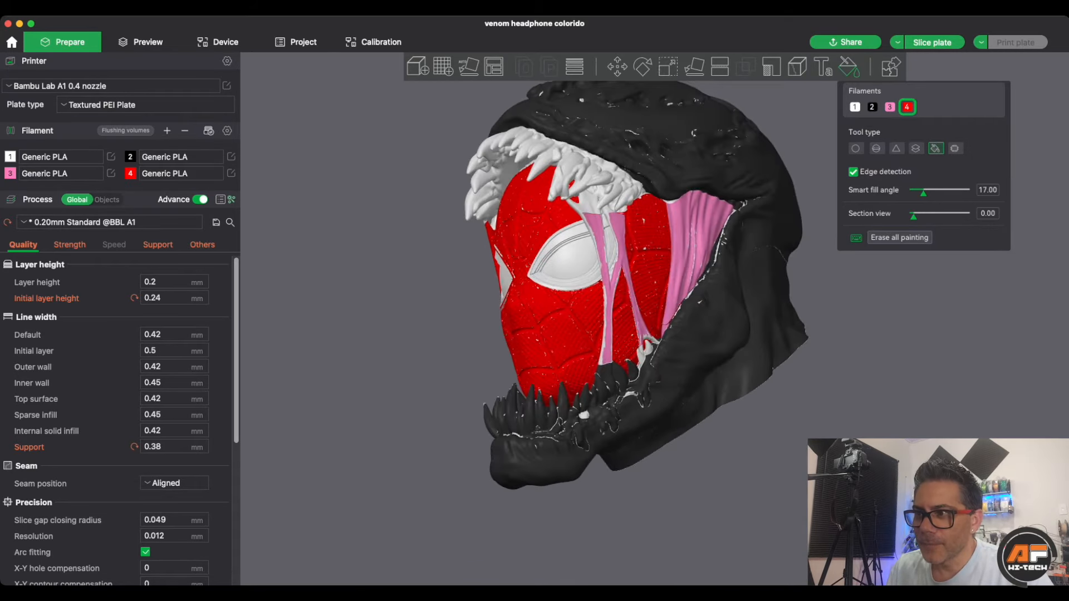
pyautogui.moveTo(923, 192); pyautogui.dragTo(918, 192)
pyautogui.click(646, 382)
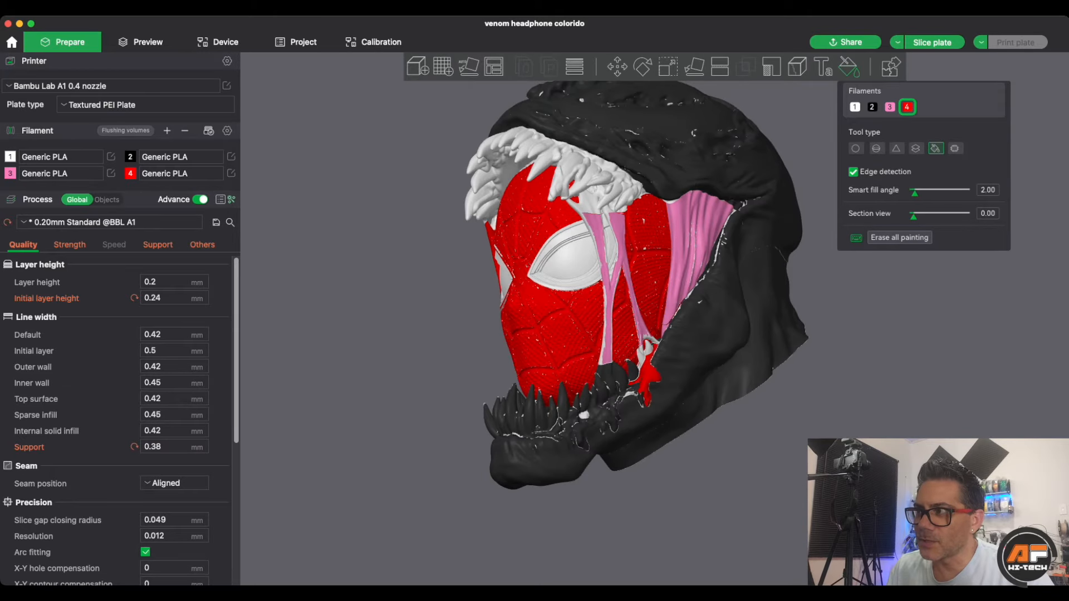
# Step: Fill two more drips along the lower jaw red, using a smart fill angle of 6
pyautogui.moveTo(915, 192); pyautogui.dragTo(911, 193)
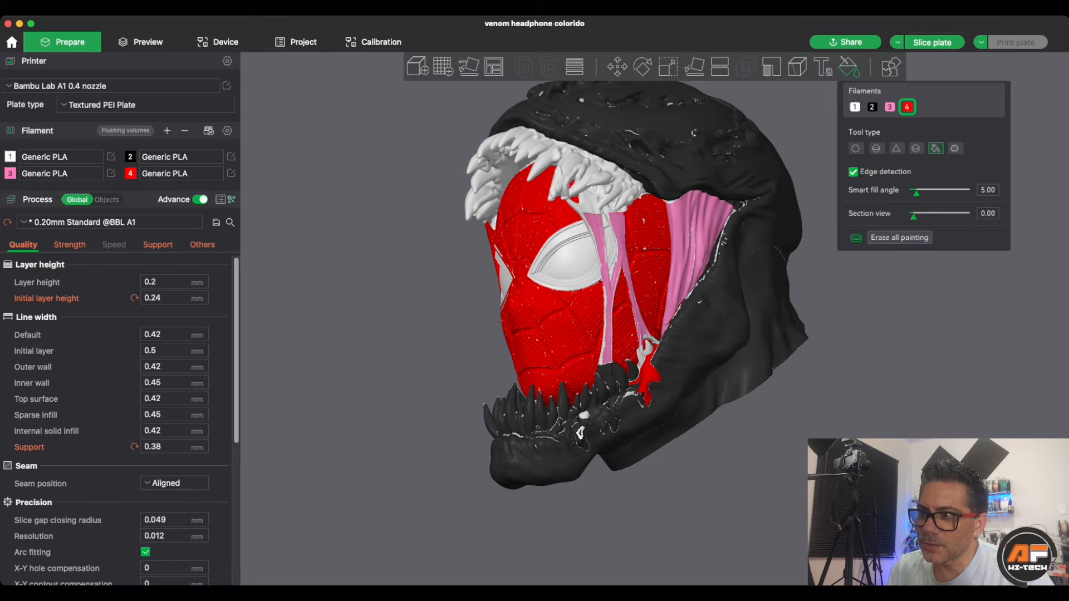
pyautogui.doubleClick(988, 190)
pyautogui.write('6')
pyautogui.press('Return')
pyautogui.click(605, 418)
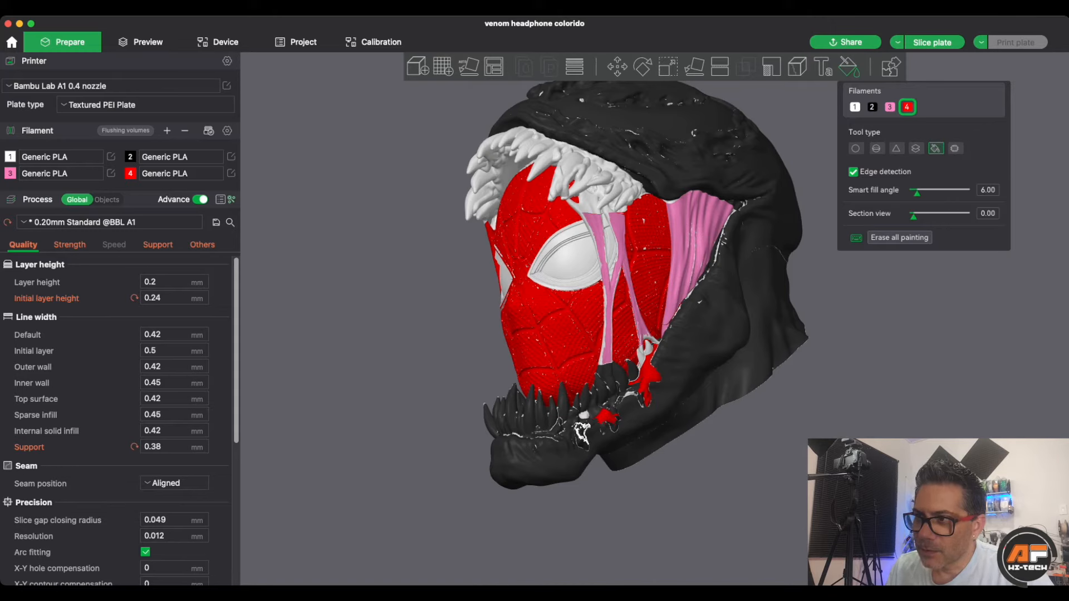
pyautogui.click(582, 434)
# Step: Fill the gum areas around the upper side teeth red, using smart fill angles of 7 and 10
pyautogui.click(987, 190)
pyautogui.write('7')
pyautogui.press('Return')
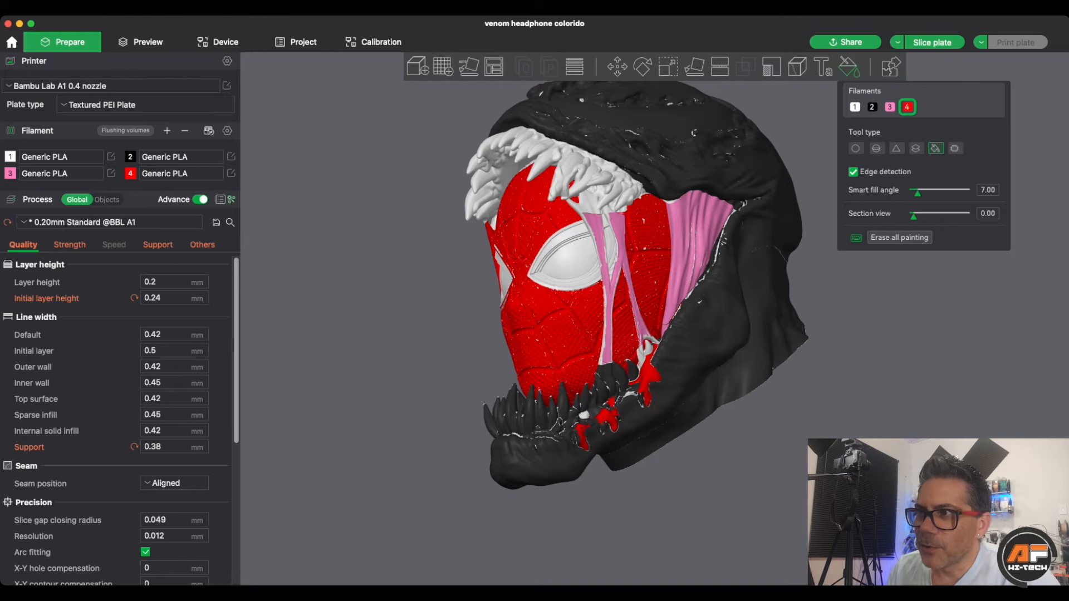
pyautogui.click(598, 160)
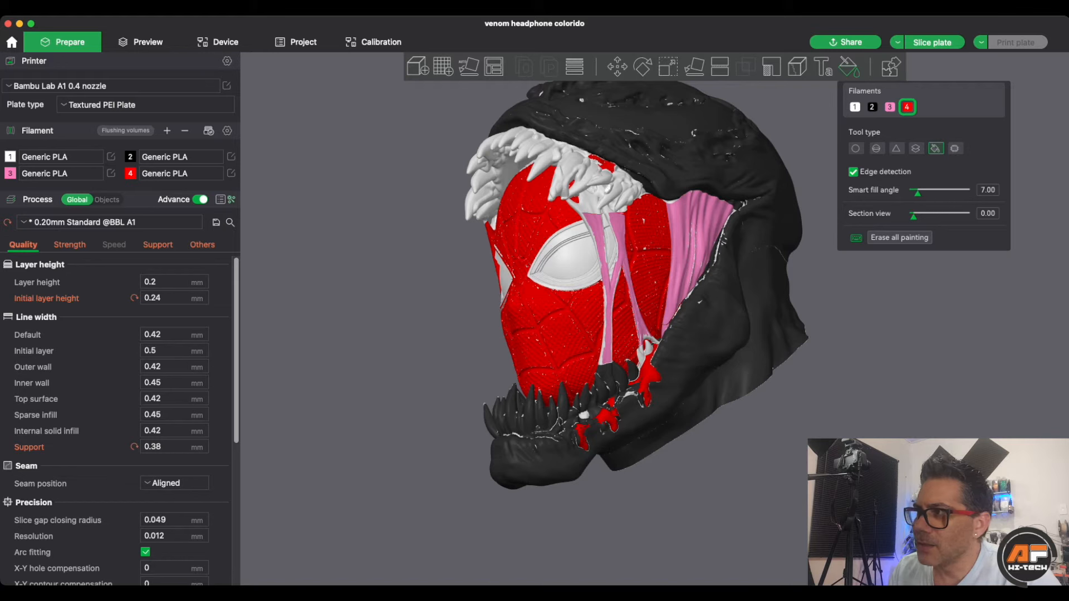
pyautogui.moveTo(918, 193); pyautogui.dragTo(919, 192)
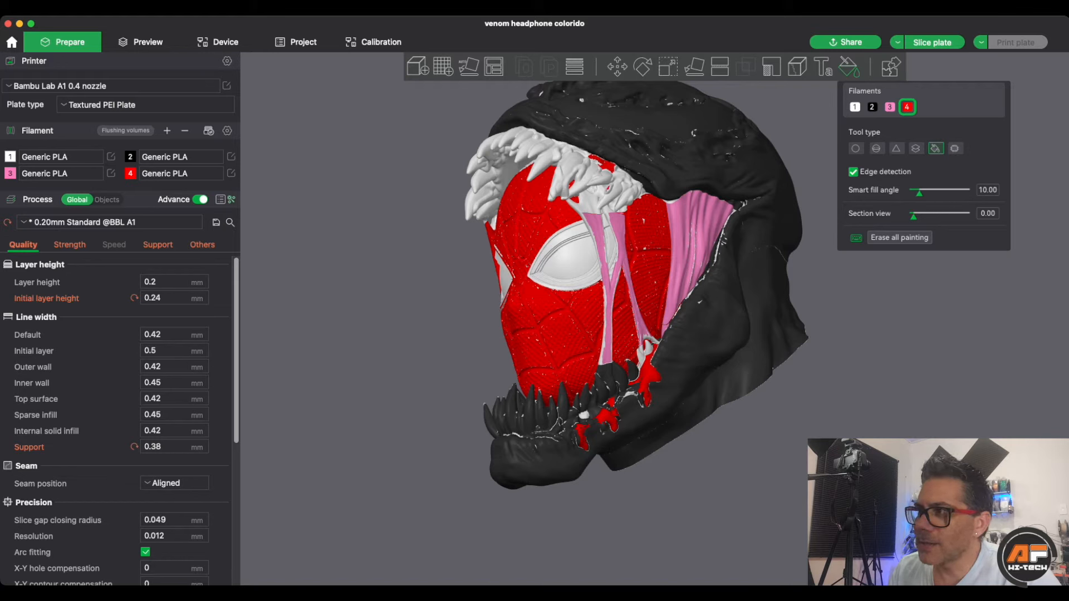
pyautogui.click(599, 203)
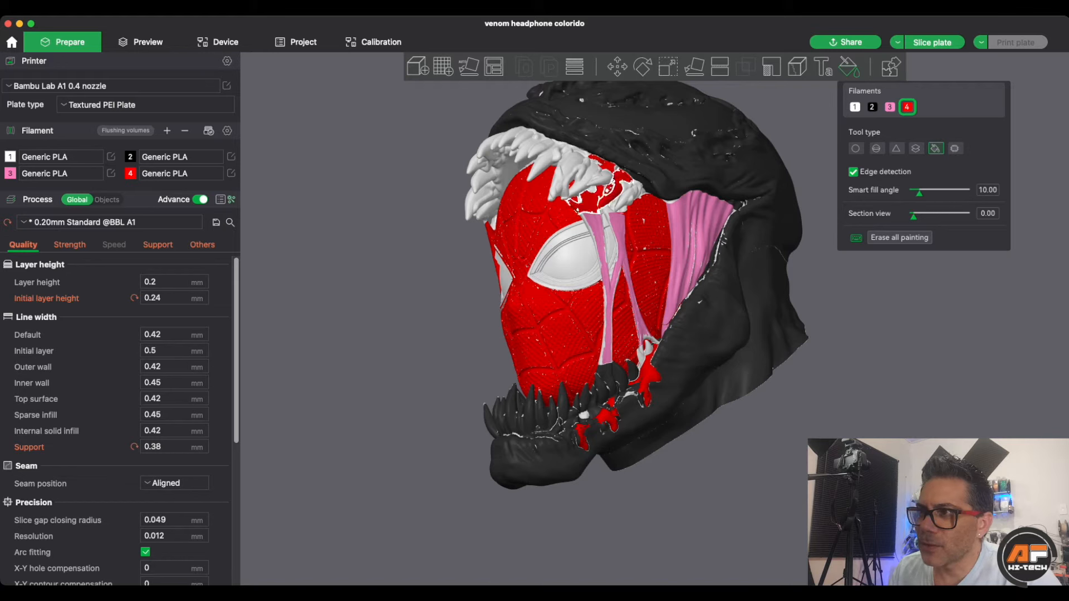
pyautogui.click(615, 201)
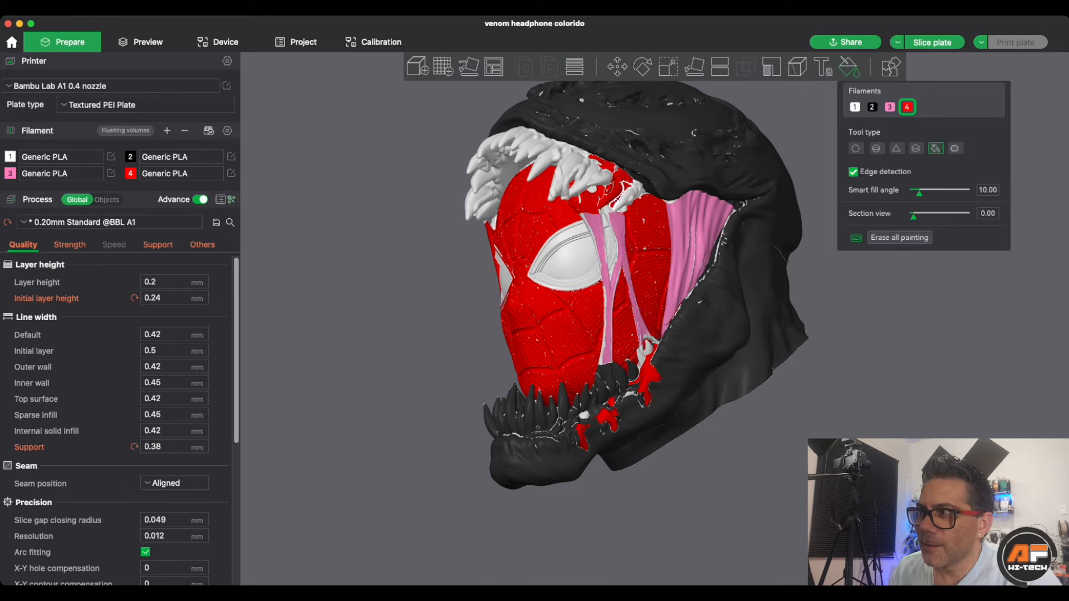
# Step: Fill the wide and thin cheek strands on the opposite side pink with filament 3, using a smart fill angle of 7
pyautogui.click(856, 107)
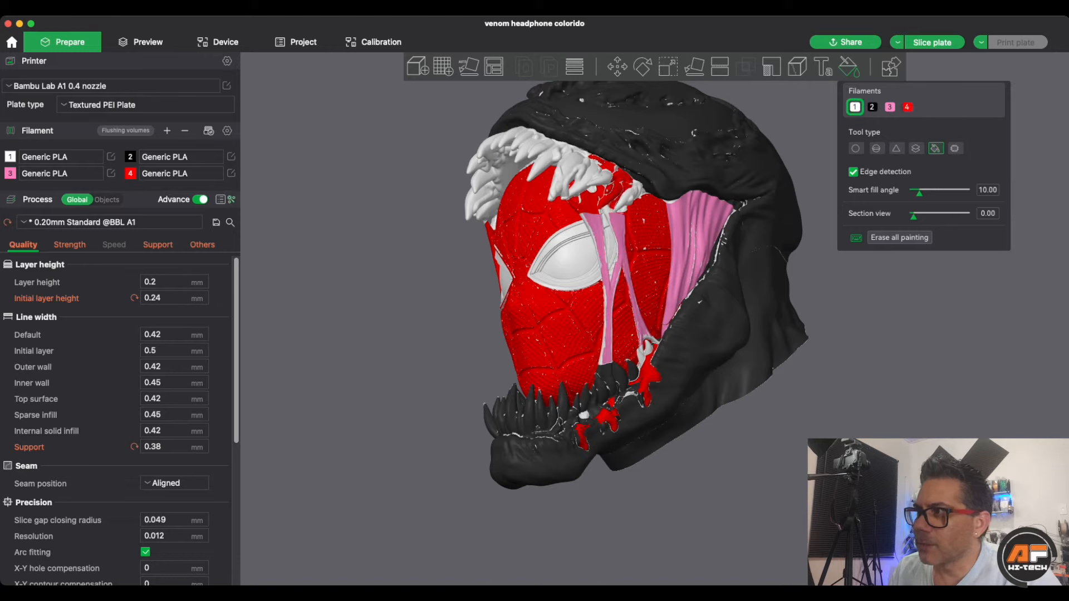
pyautogui.moveTo(920, 193); pyautogui.dragTo(918, 192)
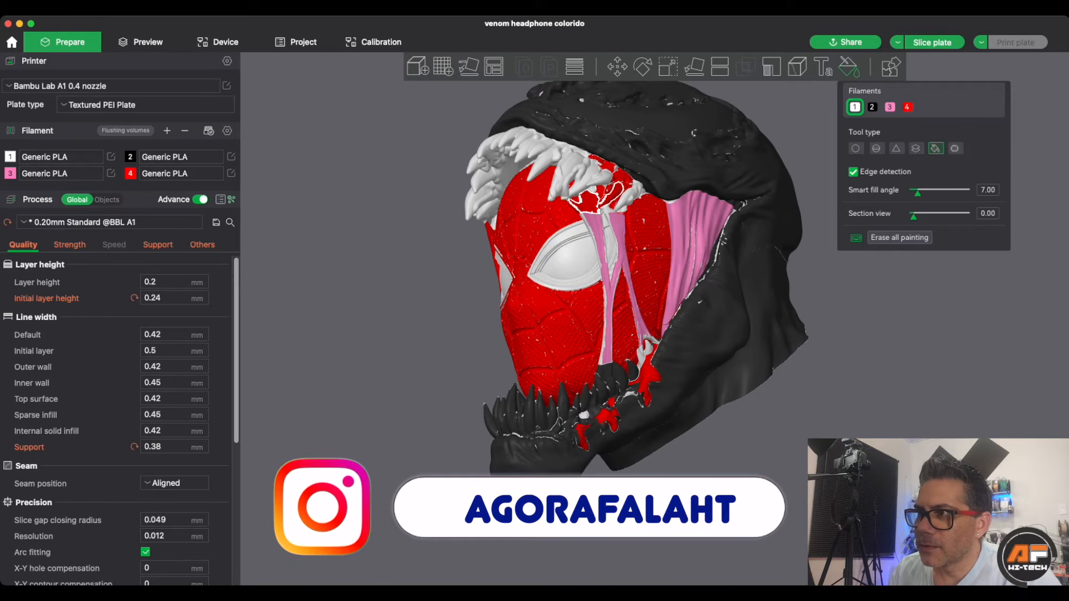
pyautogui.moveTo(412, 290); pyautogui.dragTo(528, 291)
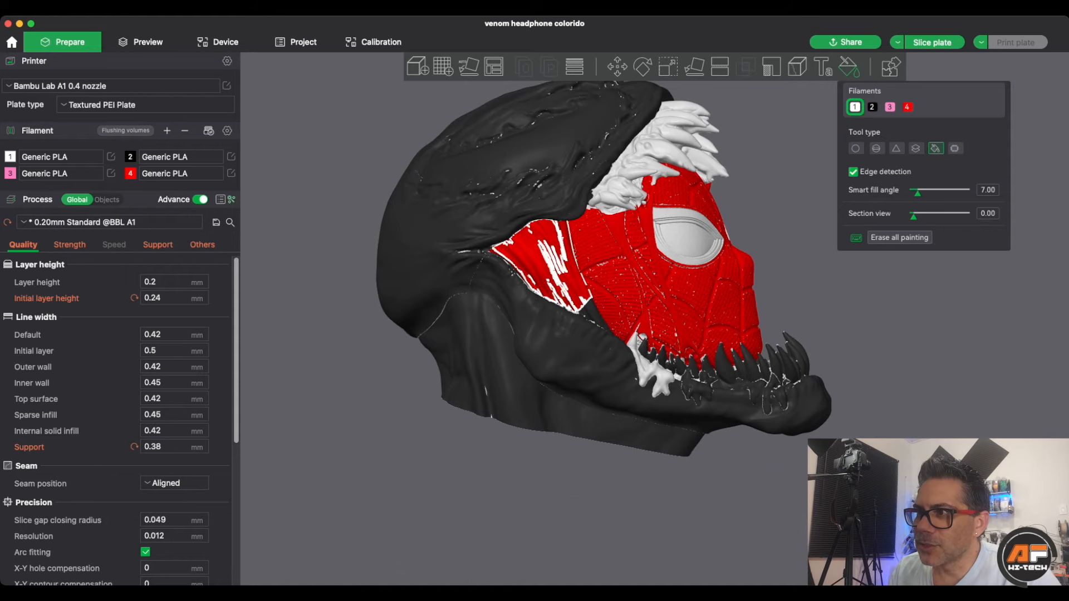
pyautogui.click(890, 107)
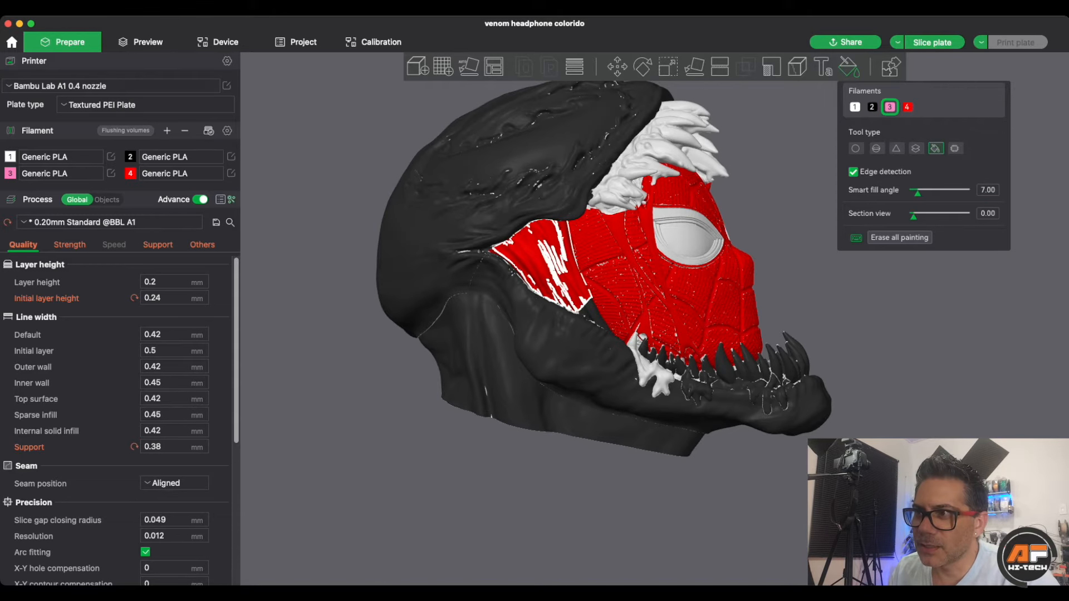
pyautogui.click(538, 268)
pyautogui.moveTo(802, 240)
pyautogui.mouseDown()
pyautogui.moveTo(710, 242)
pyautogui.moveTo(791, 244)
pyautogui.mouseUp()
pyautogui.click(626, 297)
# Step: Fill the raised frames around both mask eyes black with filament 2, keeping the smart fill angle at 7
pyautogui.moveTo(791, 248); pyautogui.dragTo(747, 243)
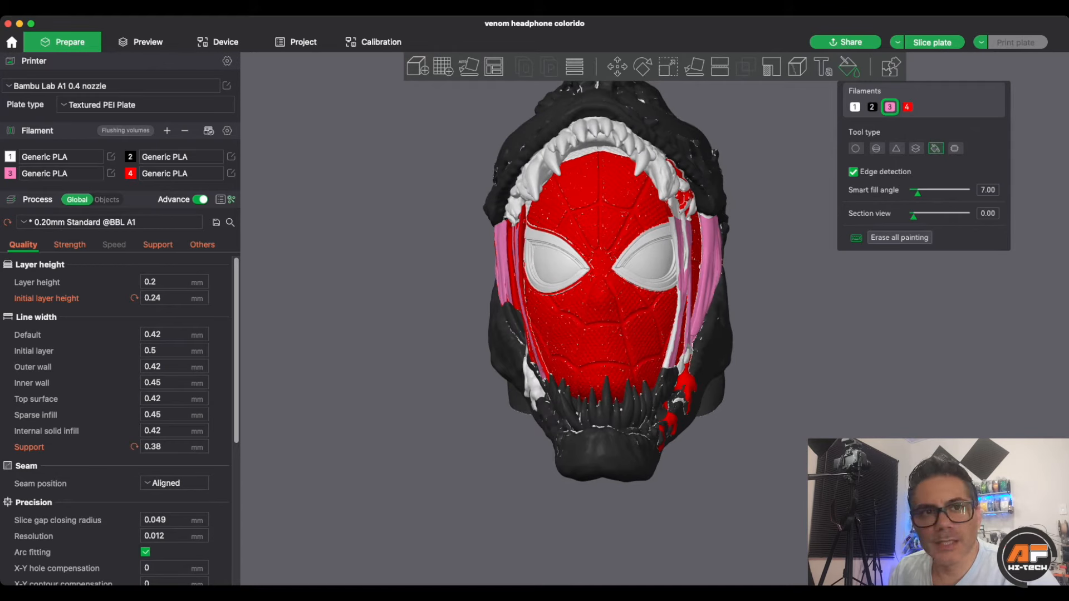
pyautogui.click(872, 107)
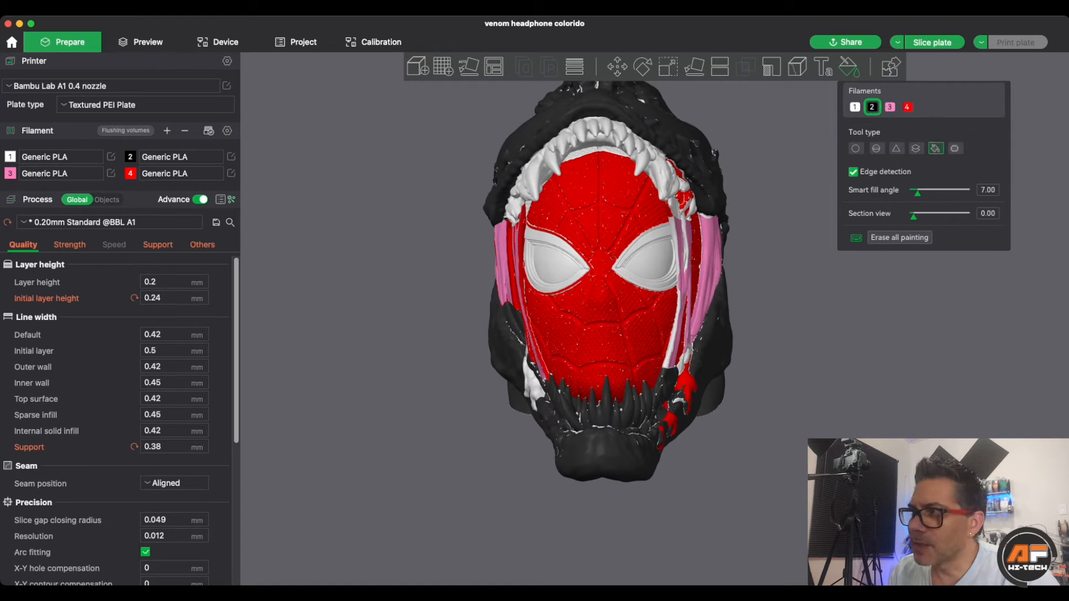
pyautogui.click(643, 239)
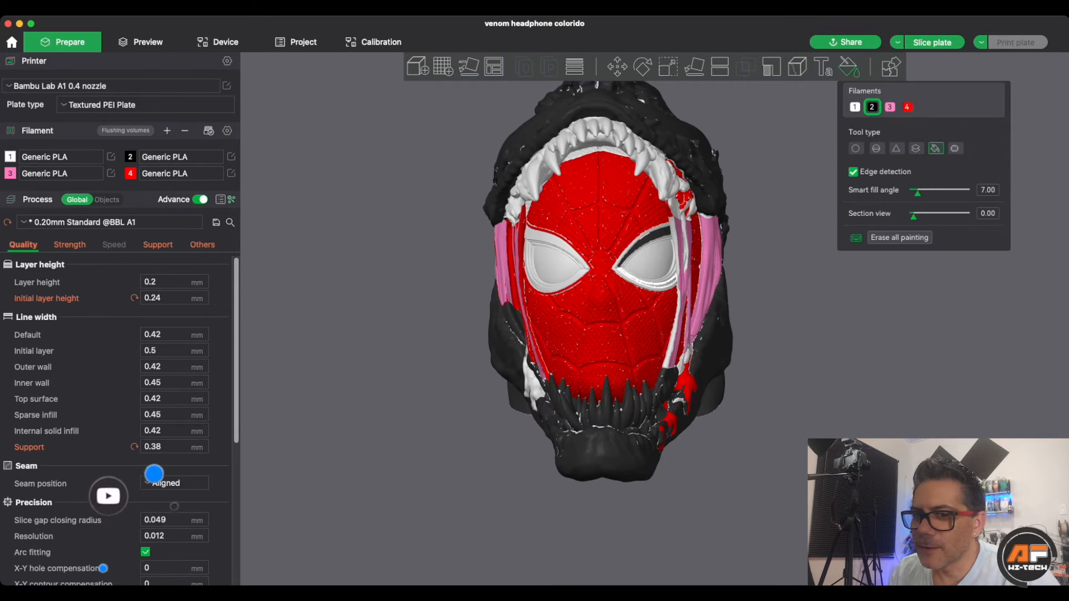
pyautogui.click(658, 284)
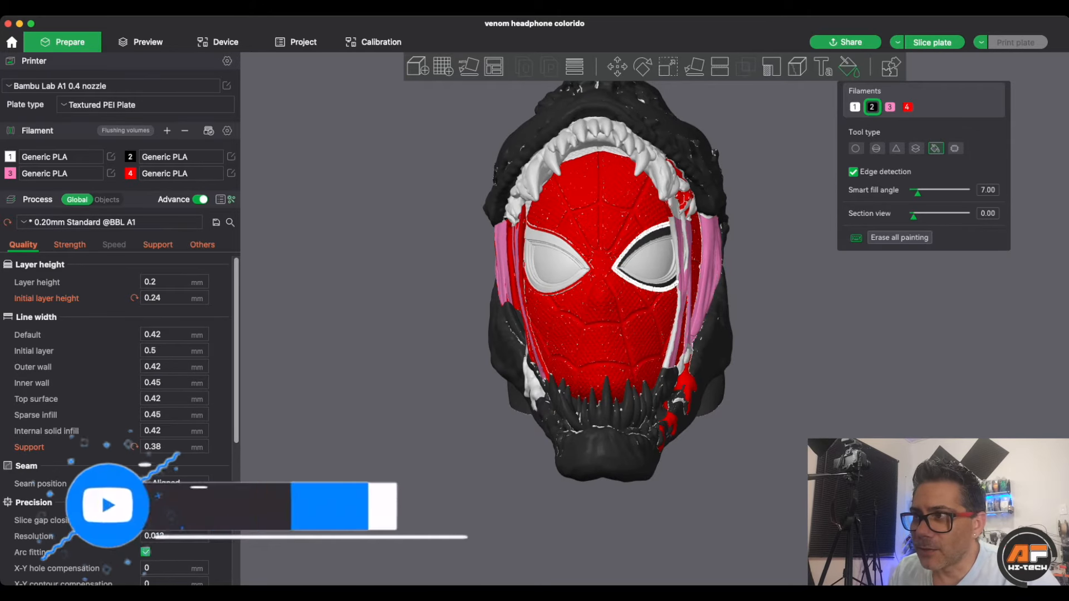
pyautogui.click(639, 245)
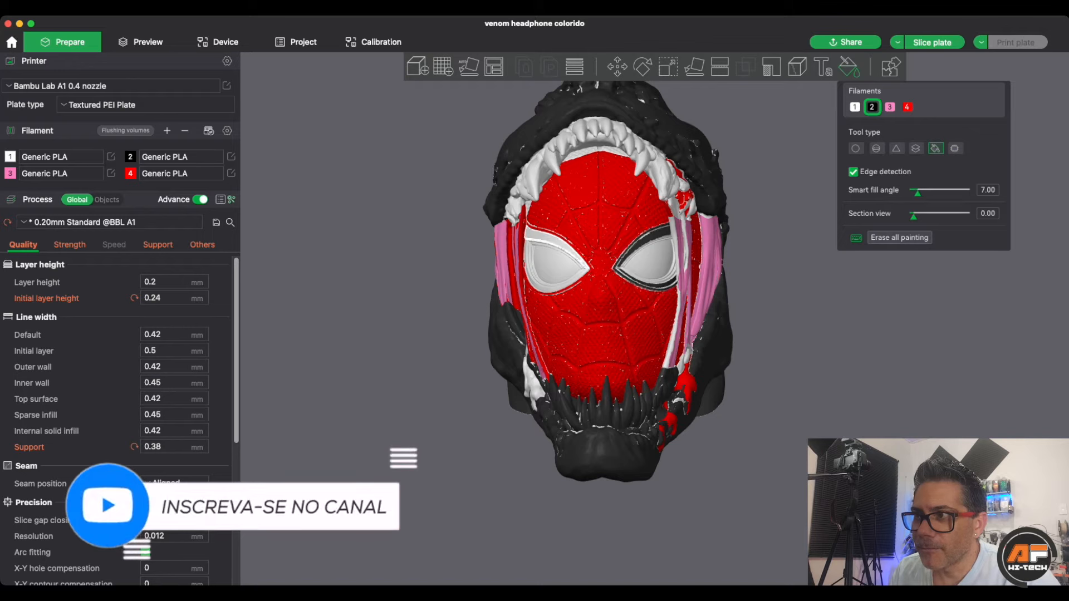
pyautogui.click(556, 241)
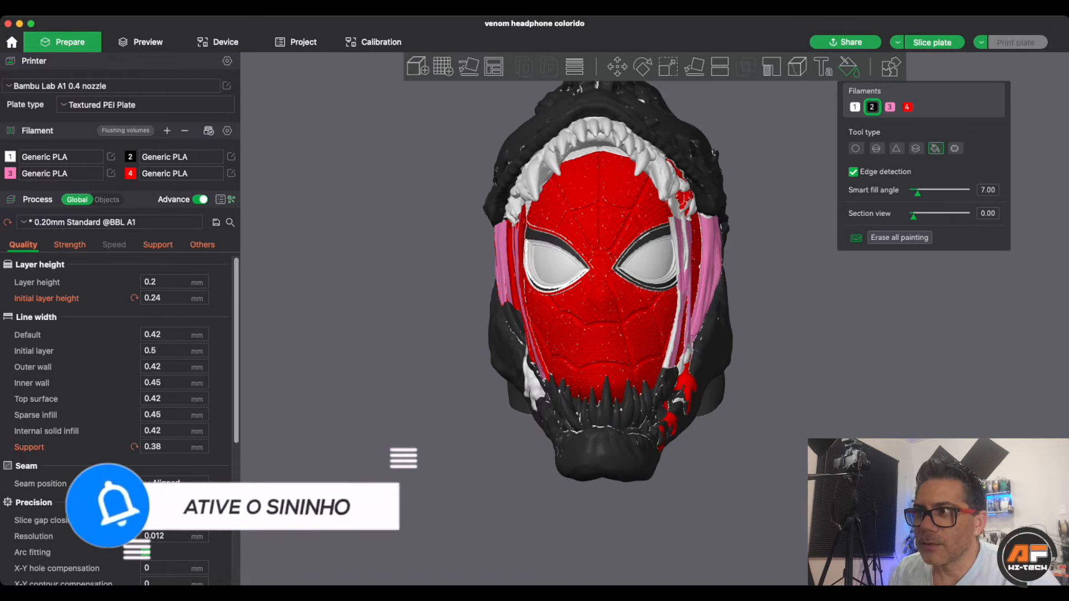
# Step: Examine the painted head up close, and the fully coloured version on the plate from the front and side
pyautogui.moveTo(435, 301); pyautogui.dragTo(468, 302)
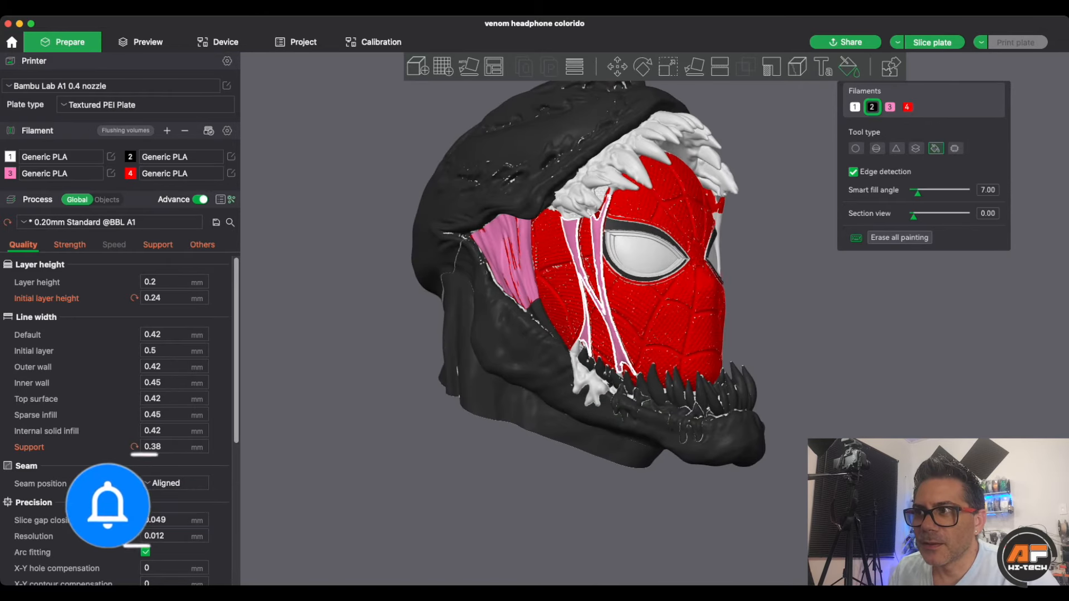
pyautogui.scroll(5, 643, 317)
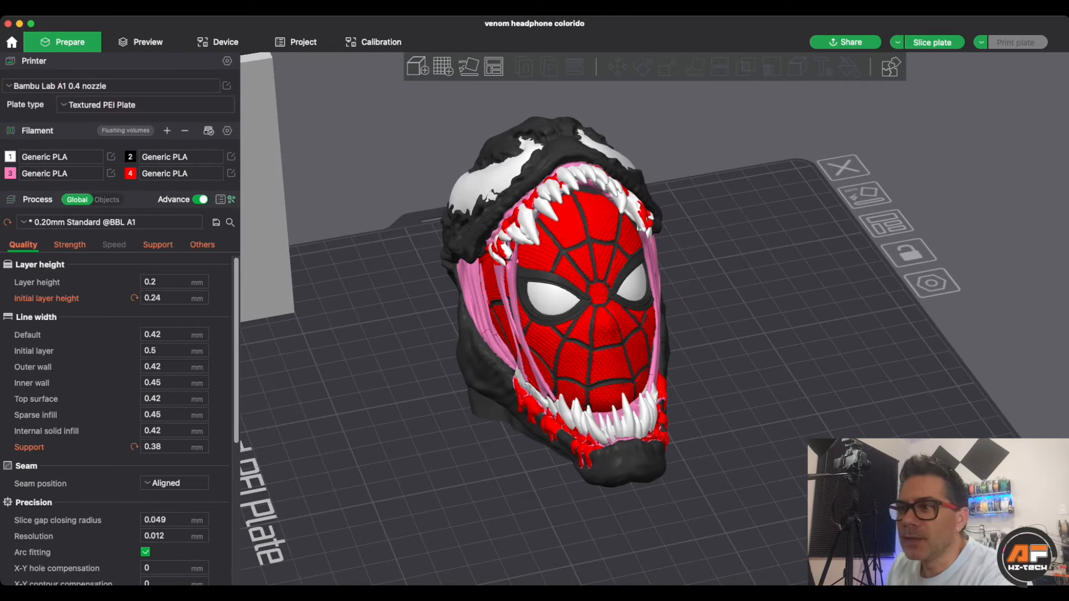
pyautogui.moveTo(740, 312); pyautogui.dragTo(648, 312)
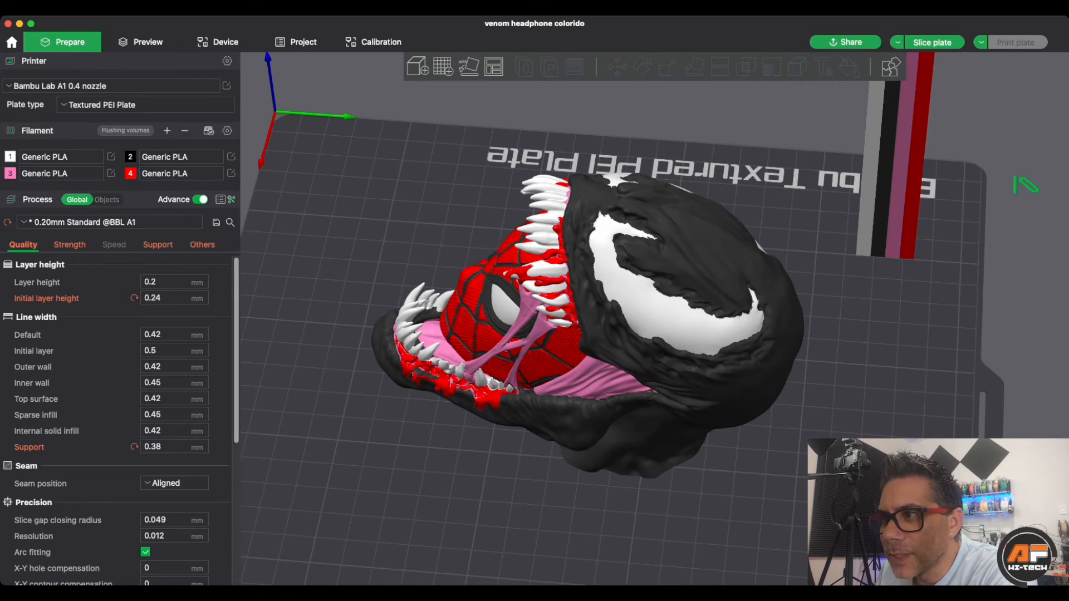
# Step: Check the prime tower, flush and special mode settings for the painted head, and slice the plate
pyautogui.moveTo(624, 312); pyautogui.dragTo(681, 312)
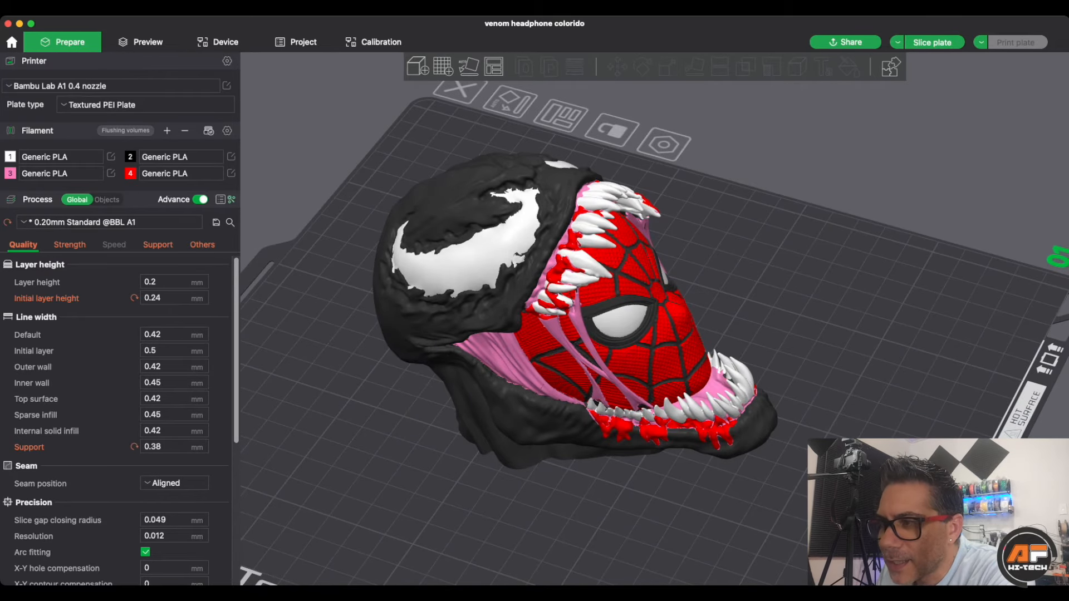
pyautogui.moveTo(668, 329); pyautogui.dragTo(659, 313)
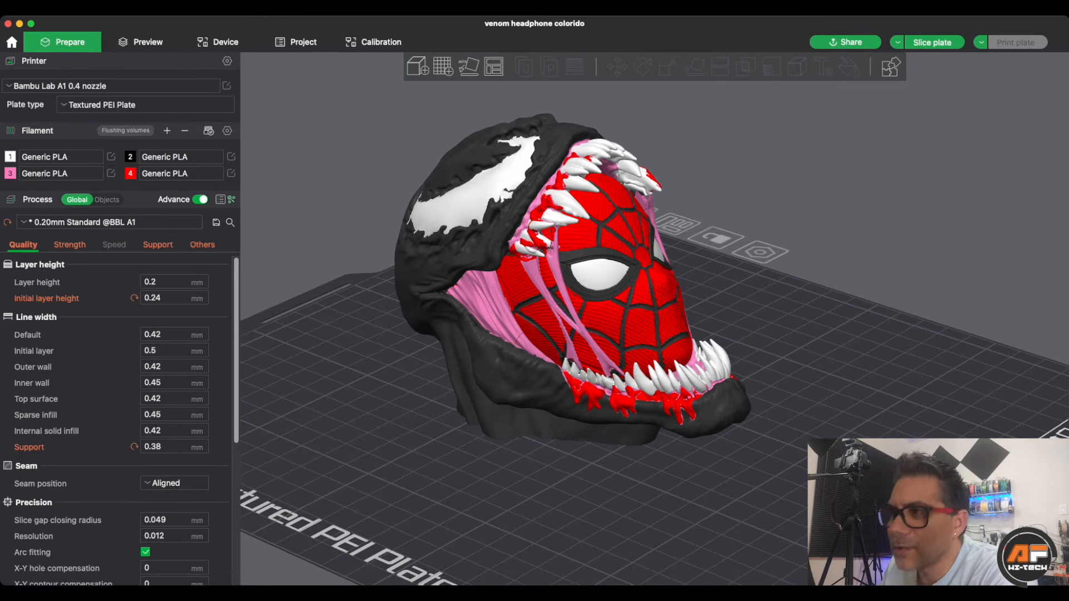
pyautogui.moveTo(780, 334)
pyautogui.mouseDown()
pyautogui.moveTo(749, 337)
pyautogui.moveTo(703, 309)
pyautogui.moveTo(740, 317)
pyautogui.moveTo(747, 341)
pyautogui.moveTo(767, 350)
pyautogui.mouseUp()
pyautogui.scroll(-3, 680, 319)
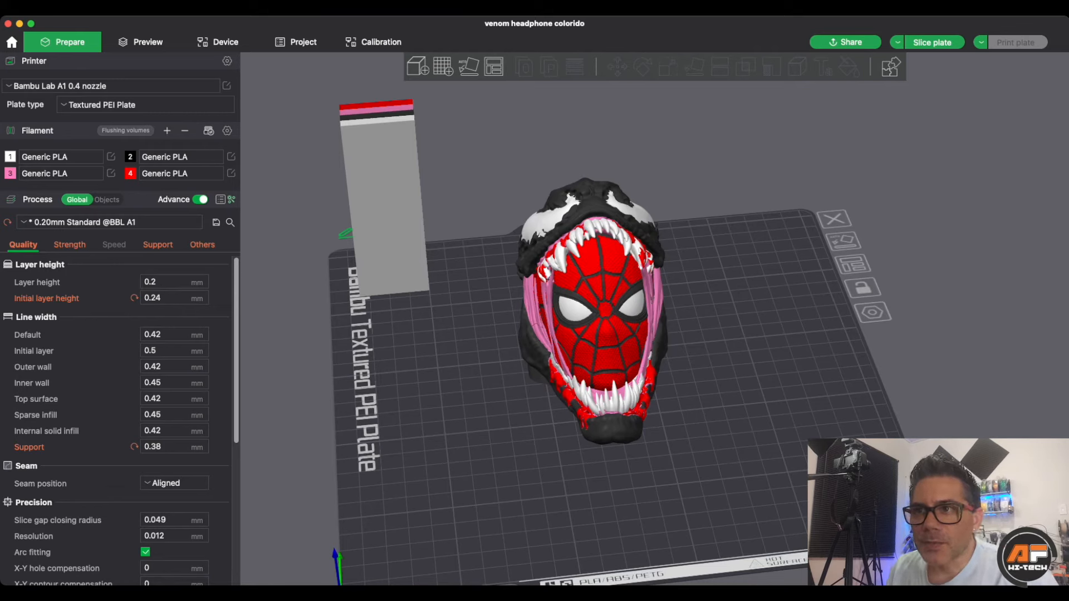
pyautogui.click(202, 245)
pyautogui.scroll(-1, 120, 418)
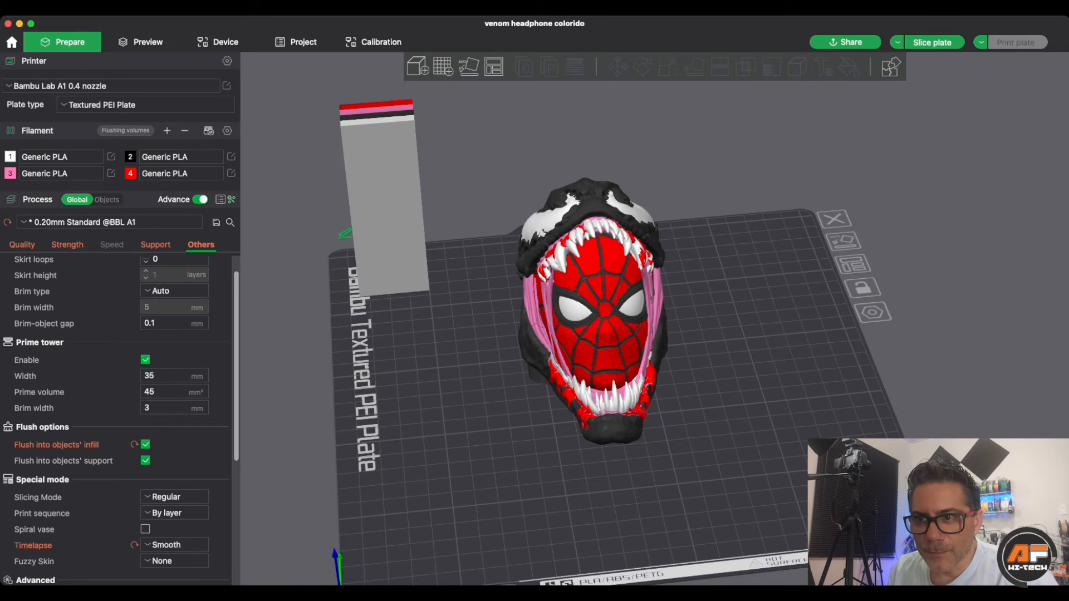
pyautogui.scroll(-3, 119, 417)
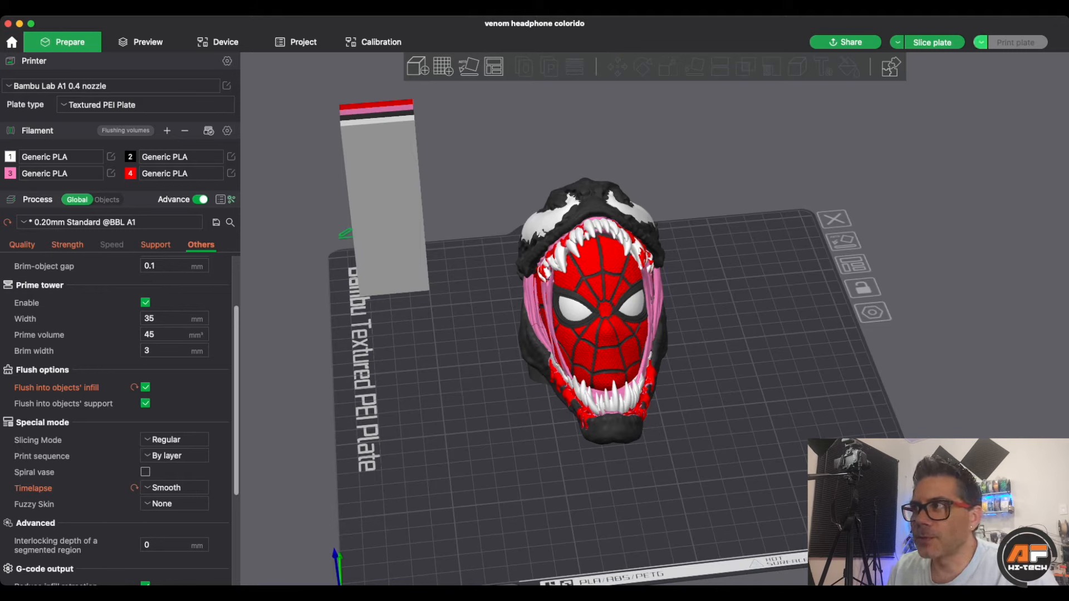
pyautogui.click(933, 42)
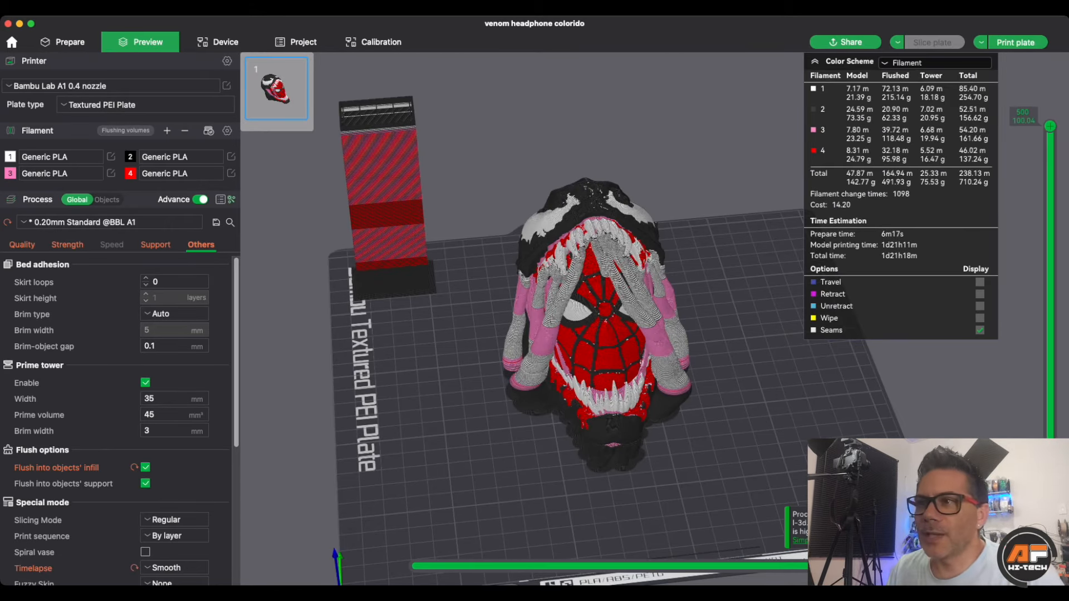
# Step: Inspect the sliced head with its supports, lowering the displayed layers to 74 and raising them to 93
pyautogui.scroll(3, 655, 332)
pyautogui.moveTo(655, 332); pyautogui.dragTo(679, 322)
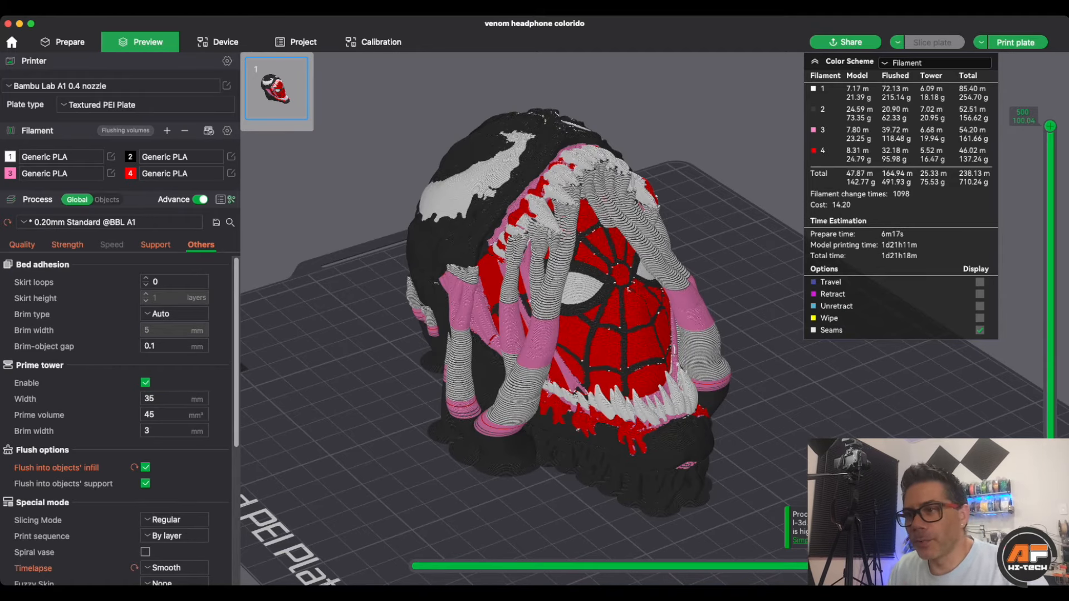
pyautogui.moveTo(612, 334); pyautogui.dragTo(623, 320)
pyautogui.moveTo(1050, 125); pyautogui.dragTo(1050, 451)
pyautogui.moveTo(696, 334); pyautogui.dragTo(691, 341)
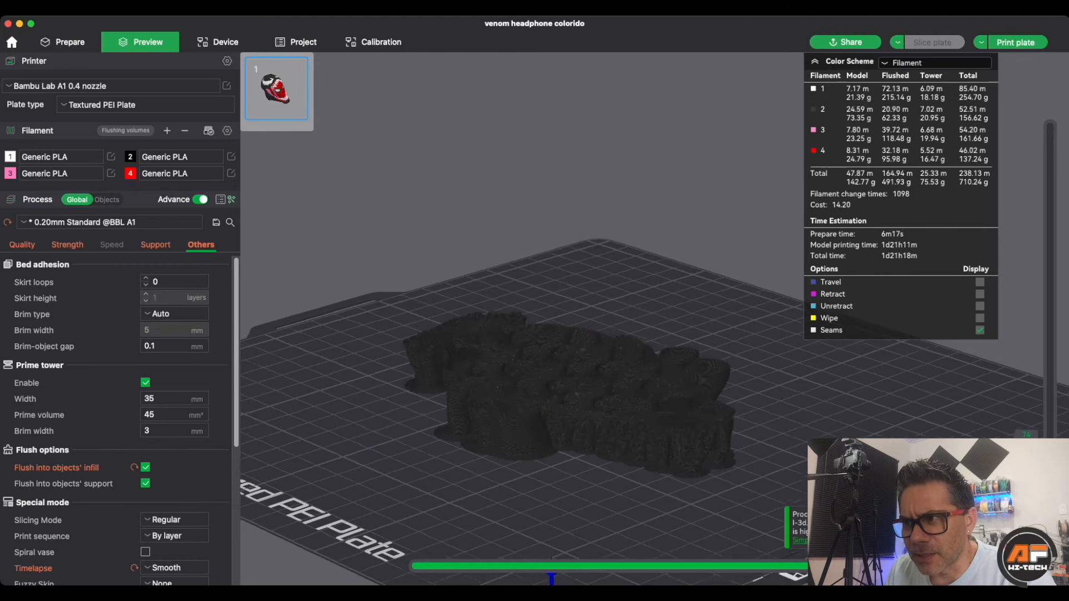
pyautogui.scroll(5, 557, 334)
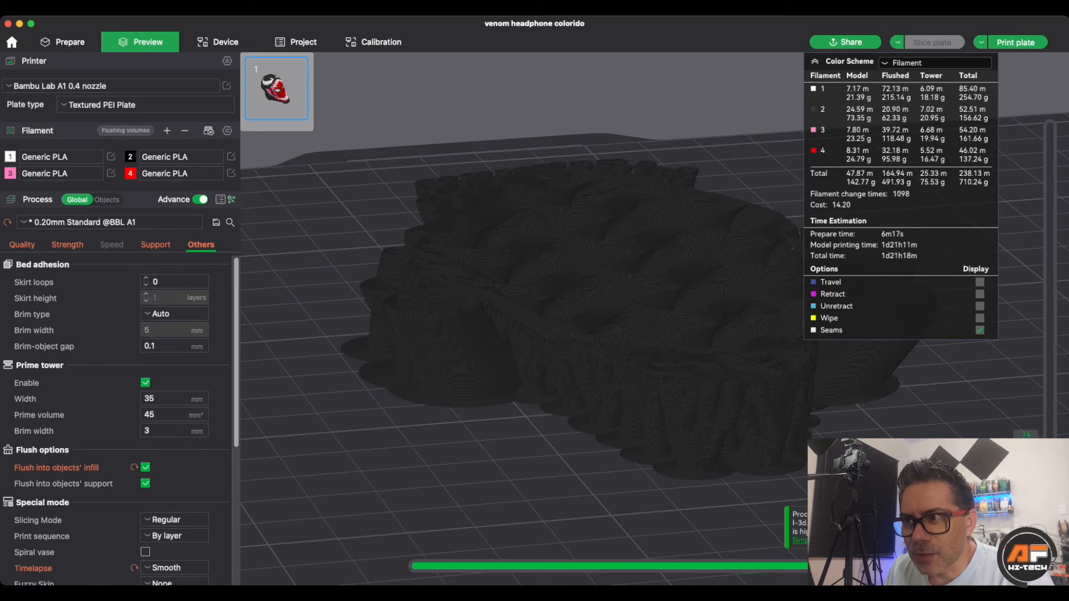
pyautogui.moveTo(1051, 448); pyautogui.dragTo(1051, 434)
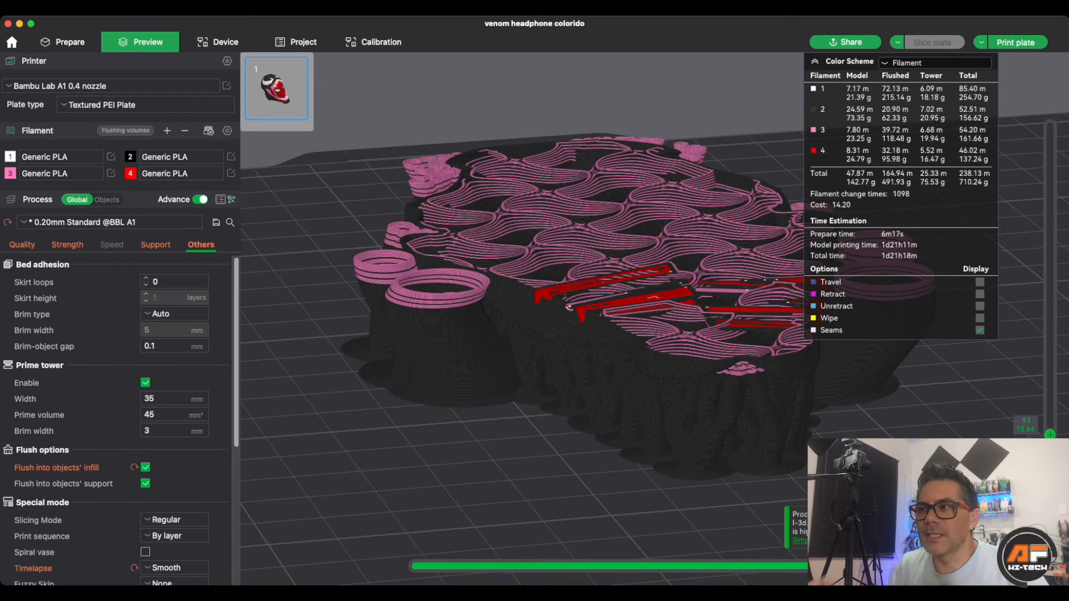
pyautogui.moveTo(557, 334); pyautogui.dragTo(556, 365)
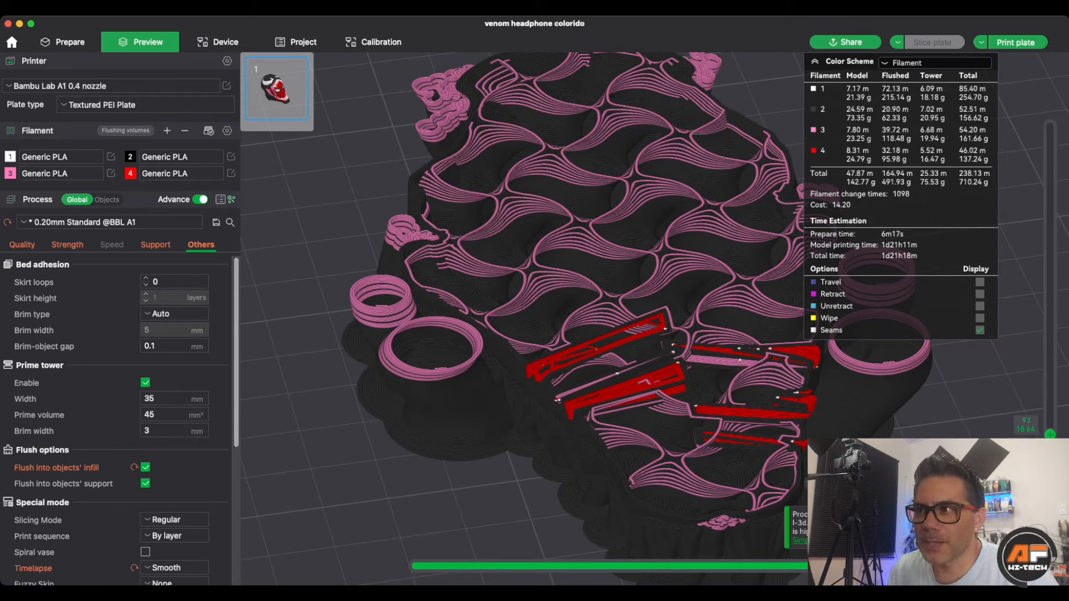
# Step: Step through the sliced layers from 89 up to 201 to examine how flushed filament is used in infill and supports
pyautogui.press('Down')
pyautogui.press('Down')
pyautogui.press('Down')
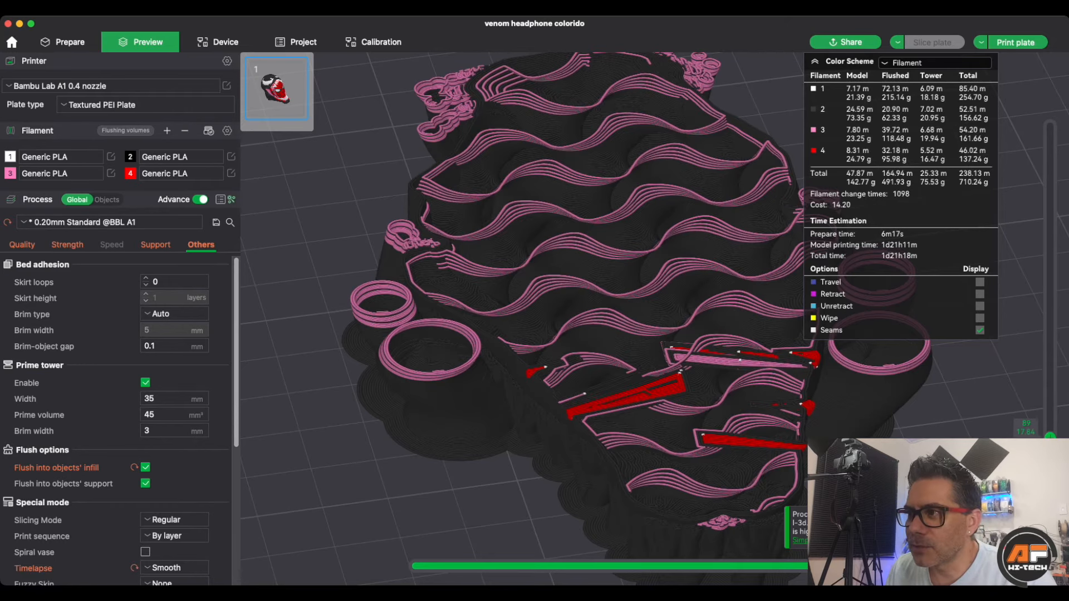
pyautogui.press('Up')
pyautogui.press('Up')
pyautogui.press('Up')
pyautogui.press('Up')
pyautogui.press('Up')
pyautogui.press('Up')
pyautogui.press('Up')
pyautogui.press('Up')
pyautogui.press('Up')
pyautogui.press('Up')
pyautogui.press('Up')
pyautogui.press('Up')
pyautogui.press('Up')
pyautogui.press('Up')
pyautogui.press('Up')
pyautogui.press('Up')
pyautogui.press('Up')
pyautogui.press('Up')
pyautogui.press('Up')
pyautogui.press('Up')
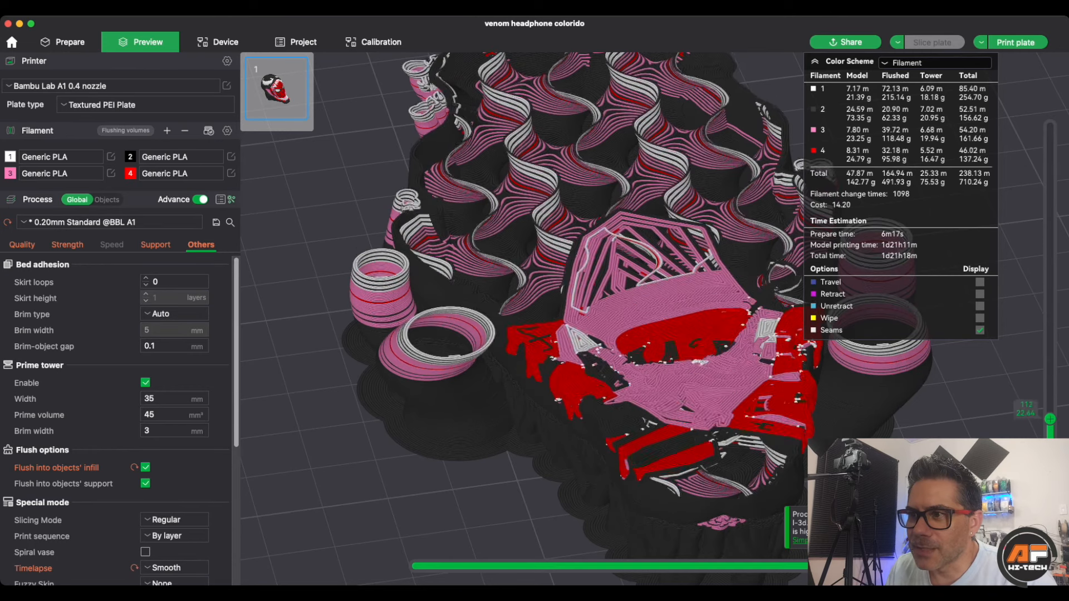
pyautogui.press('Up')
pyautogui.press('Up')
pyautogui.press('Up')
pyautogui.press('Up')
pyautogui.press('Up')
pyautogui.press('Up')
pyautogui.press('Up')
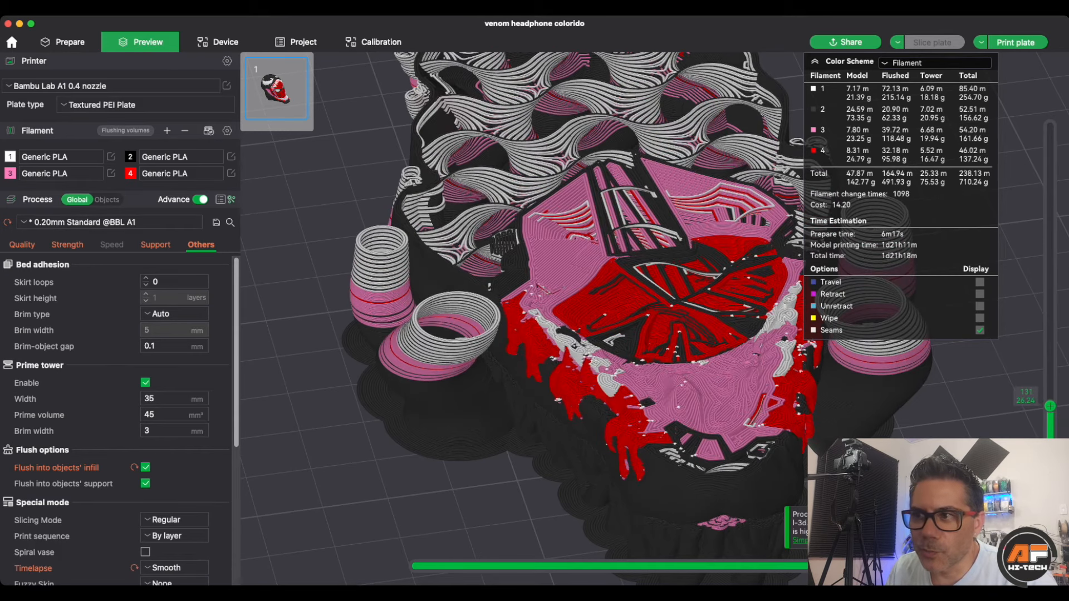
pyautogui.press('Up')
pyautogui.press('Up')
pyautogui.press('Up')
pyautogui.press('Up')
pyautogui.press('Up')
pyautogui.press('Up')
pyautogui.press('Up')
pyautogui.press('Up')
pyautogui.press('Up')
pyautogui.press('Up')
pyautogui.press('Up')
pyautogui.press('Up')
pyautogui.press('Up')
pyautogui.press('Up')
pyautogui.press('Up')
pyautogui.press('Up')
pyautogui.press('Up')
pyautogui.press('Up')
pyautogui.press('Up')
pyautogui.press('Up')
pyautogui.press('Up')
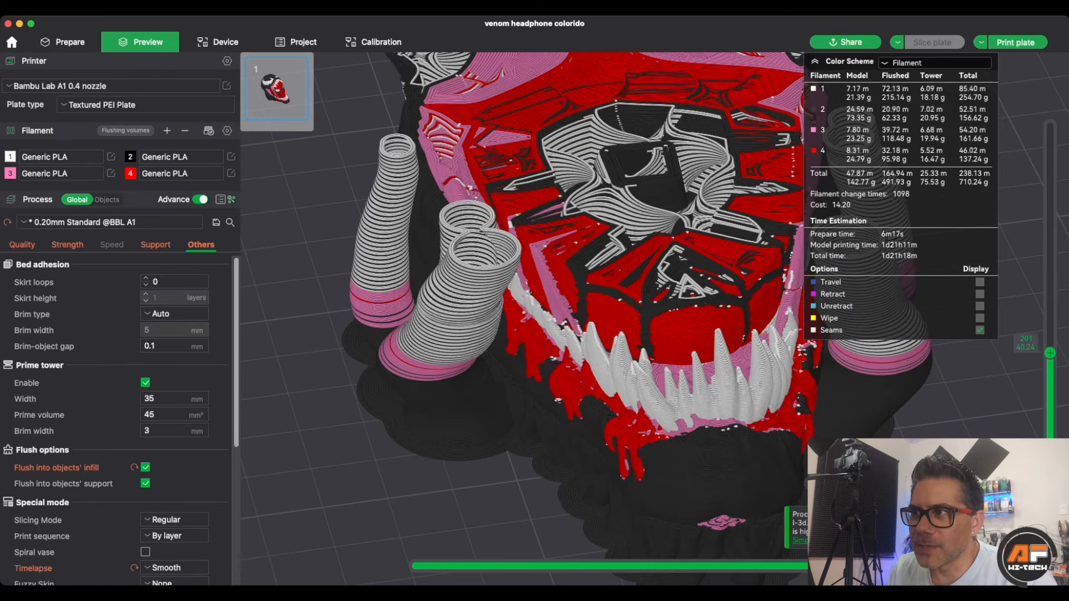
# Step: Examine the infill colours across the whole head, stepping through the layers above layer 201
pyautogui.scroll(-5, 557, 311)
pyautogui.moveTo(557, 312); pyautogui.dragTo(548, 390)
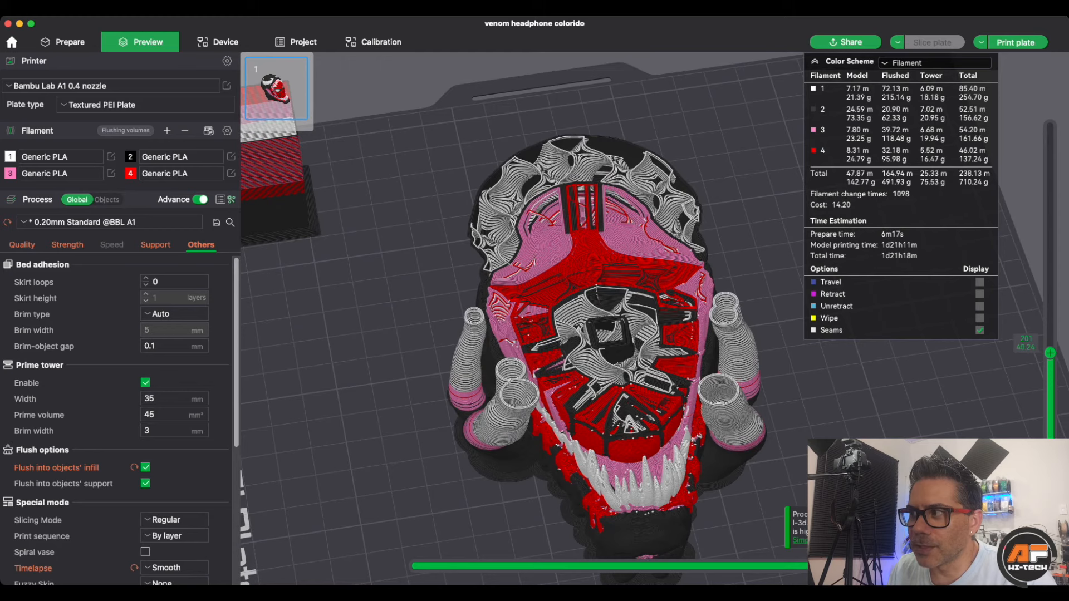
pyautogui.press('Up')
pyautogui.press('Up')
pyautogui.press('Up')
pyautogui.press('Up')
pyautogui.press('Up')
pyautogui.press('Up')
pyautogui.press('Up')
pyautogui.press('Up')
pyautogui.press('Up')
pyautogui.press('Up')
pyautogui.press('Up')
pyautogui.press('Up')
pyautogui.press('Up')
pyautogui.press('Up')
pyautogui.press('Up')
pyautogui.press('Up')
pyautogui.press('Up')
pyautogui.press('Up')
pyautogui.press('Up')
pyautogui.press('Up')
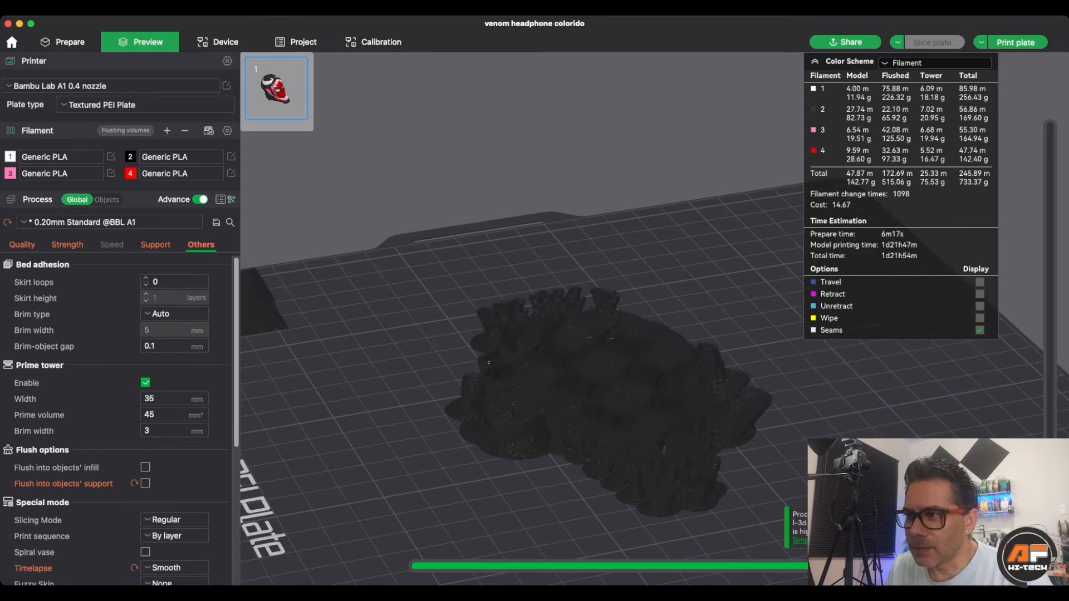
# Step: Examine the infill and supports around layers 89 and 90 in the slice with both flush options disabled
pyautogui.moveTo(1051, 439); pyautogui.dragTo(1050, 437)
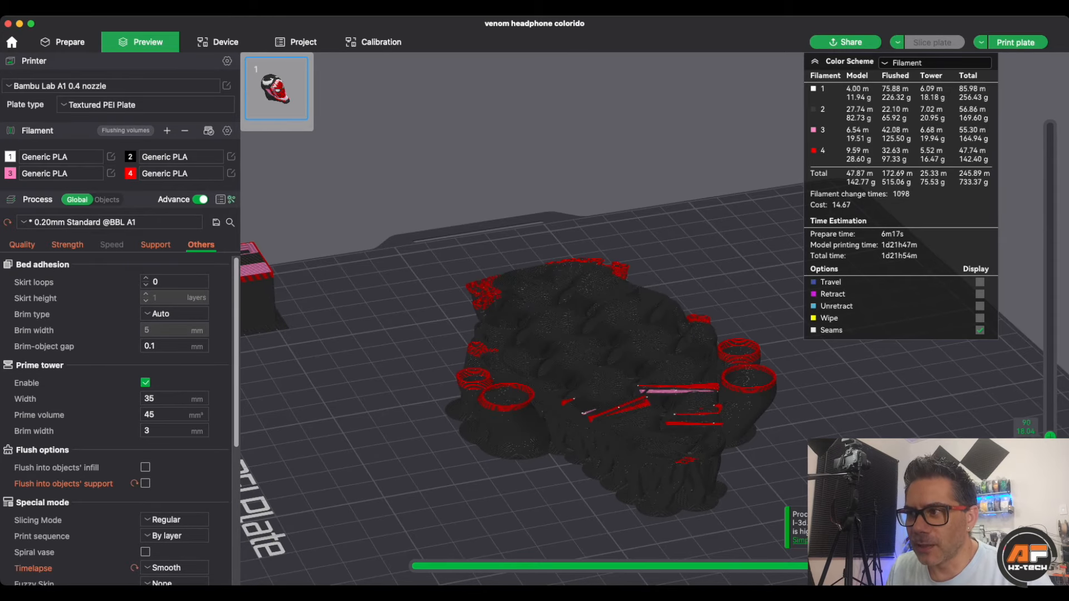
pyautogui.scroll(5, 657, 312)
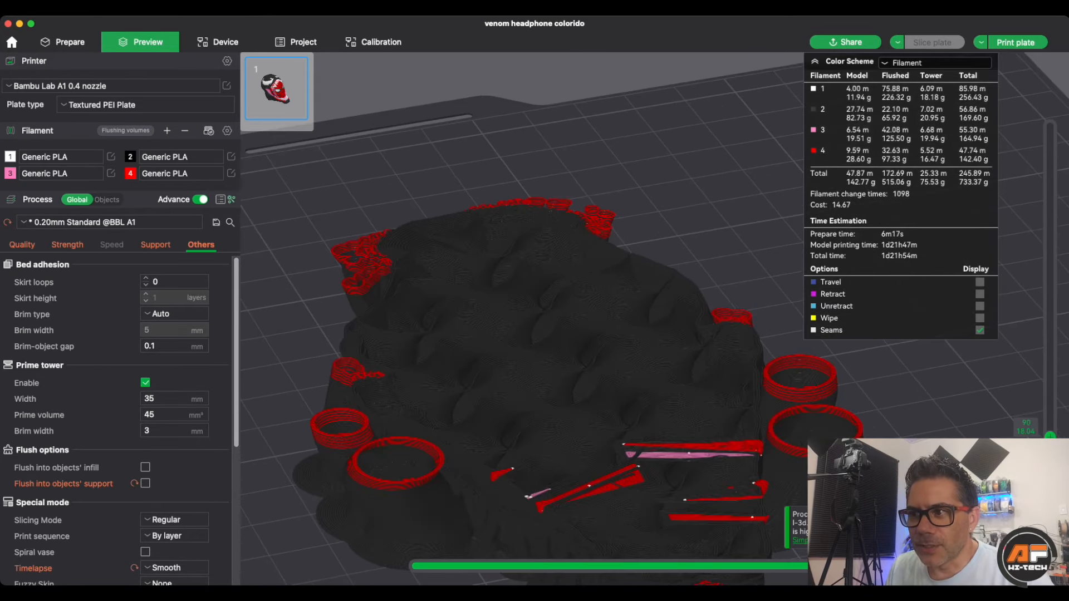
pyautogui.scroll(2, 657, 312)
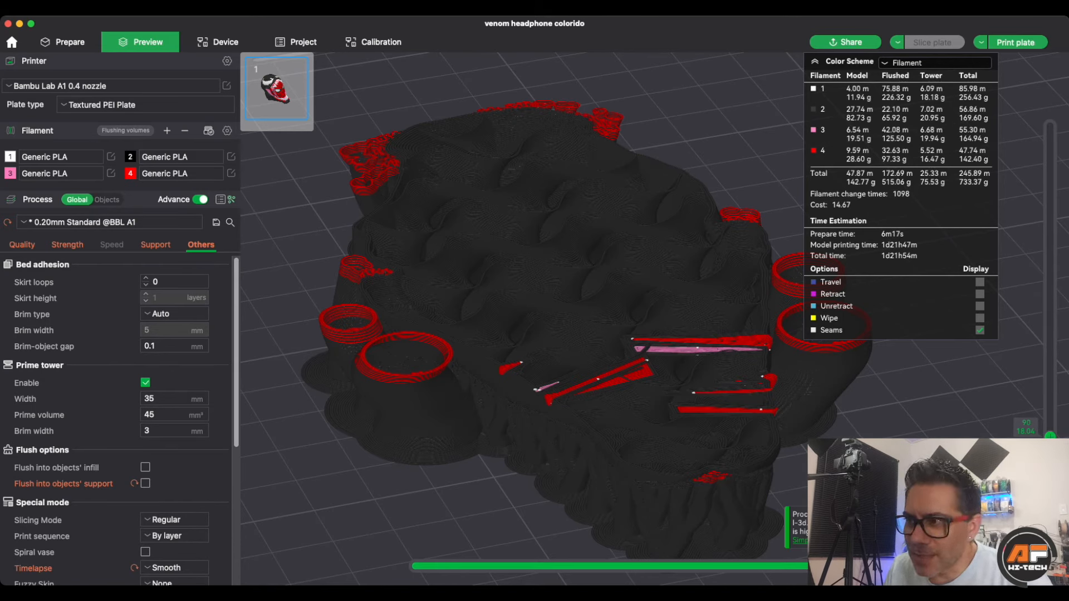
pyautogui.press('Up')
pyautogui.press('Up')
pyautogui.press('Up')
pyautogui.press('Up')
pyautogui.press('Up')
pyautogui.press('Up')
pyautogui.press('Up')
pyautogui.press('Up')
pyautogui.press('Down')
pyautogui.press('Down')
pyautogui.press('Down')
pyautogui.press('Down')
pyautogui.press('Down')
pyautogui.press('Down')
pyautogui.press('Down')
pyautogui.press('Down')
pyautogui.press('Down')
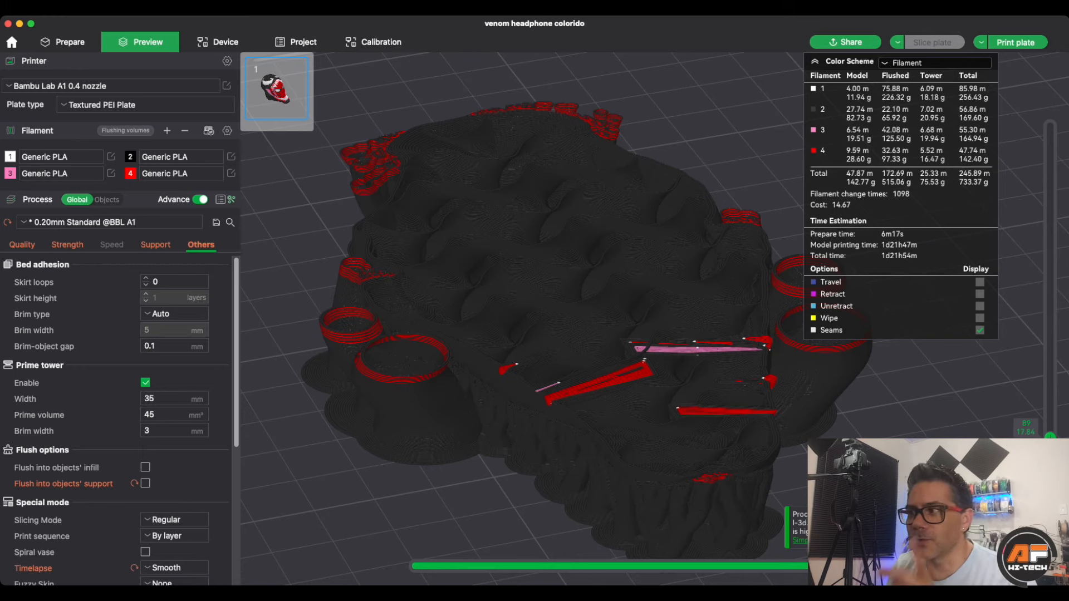
# Step: Raise the displayed layers from 89 to 217 to check infill and support colours in the slice without flushing into objects
pyautogui.press('Up')
pyautogui.press('Up')
pyautogui.press('Up')
pyautogui.press('Up')
pyautogui.press('Up')
pyautogui.press('Up')
pyautogui.press('Up')
pyautogui.press('Up')
pyautogui.press('Up')
pyautogui.press('Up')
pyautogui.press('Up')
pyautogui.press('Up')
pyautogui.press('Up')
pyautogui.press('Up')
pyautogui.press('Up')
pyautogui.press('Up')
pyautogui.press('Up')
pyautogui.press('Up')
pyautogui.press('Up')
pyautogui.press('Up')
pyautogui.press('Up')
pyautogui.press('Up')
pyautogui.press('Up')
pyautogui.press('Up')
pyautogui.press('Up')
pyautogui.press('Up')
pyautogui.press('Up')
pyautogui.press('Up')
pyautogui.press('Up')
pyautogui.press('Up')
pyautogui.press('Up')
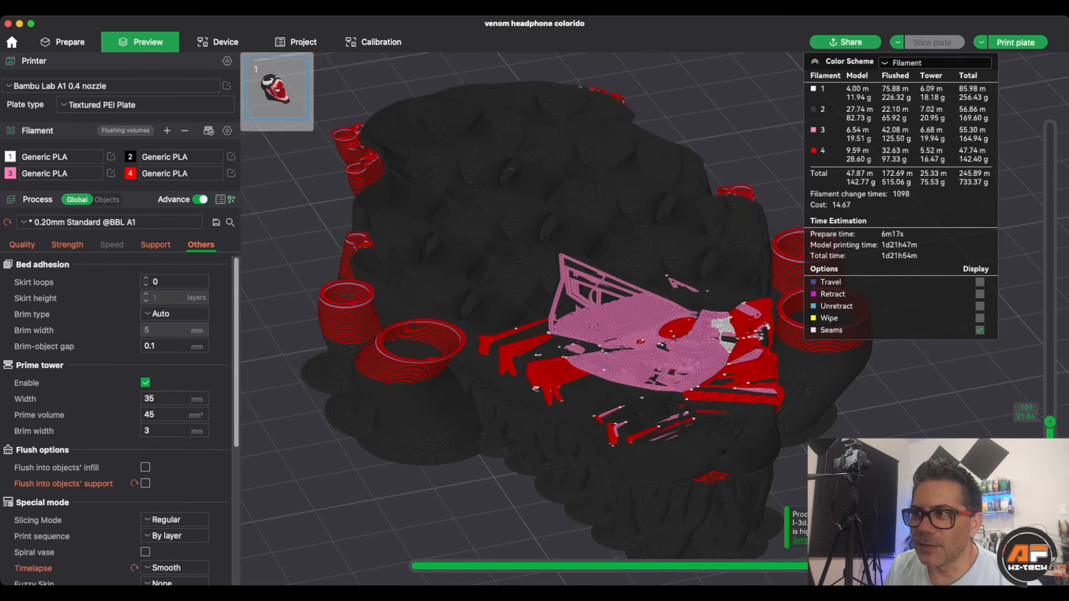
pyautogui.press('Up')
pyautogui.press('Up')
pyautogui.press('Up')
pyautogui.press('Up')
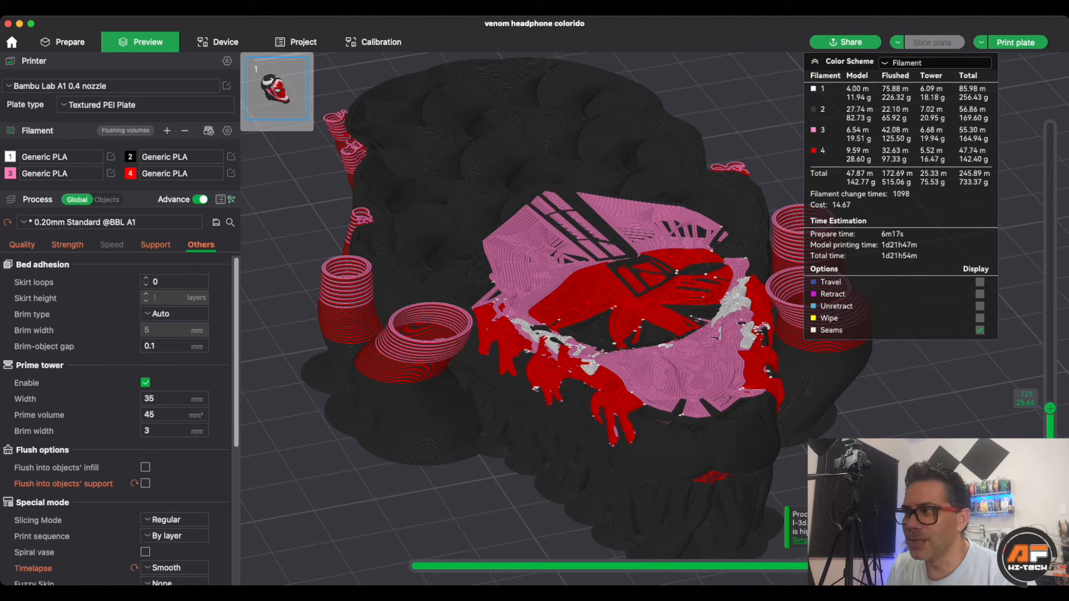
pyautogui.moveTo(1050, 408); pyautogui.dragTo(1051, 341)
pyautogui.moveTo(653, 298); pyautogui.dragTo(650, 353)
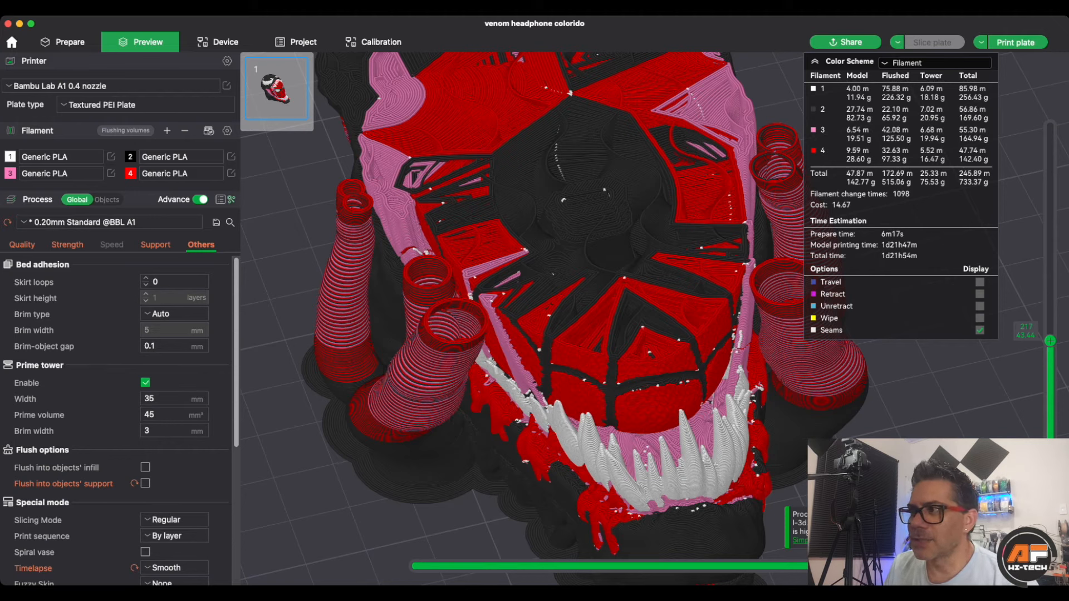
# Step: Enable flushing into the objects' infill and into the objects' support, and slice the plate again
pyautogui.click(146, 467)
pyautogui.click(145, 483)
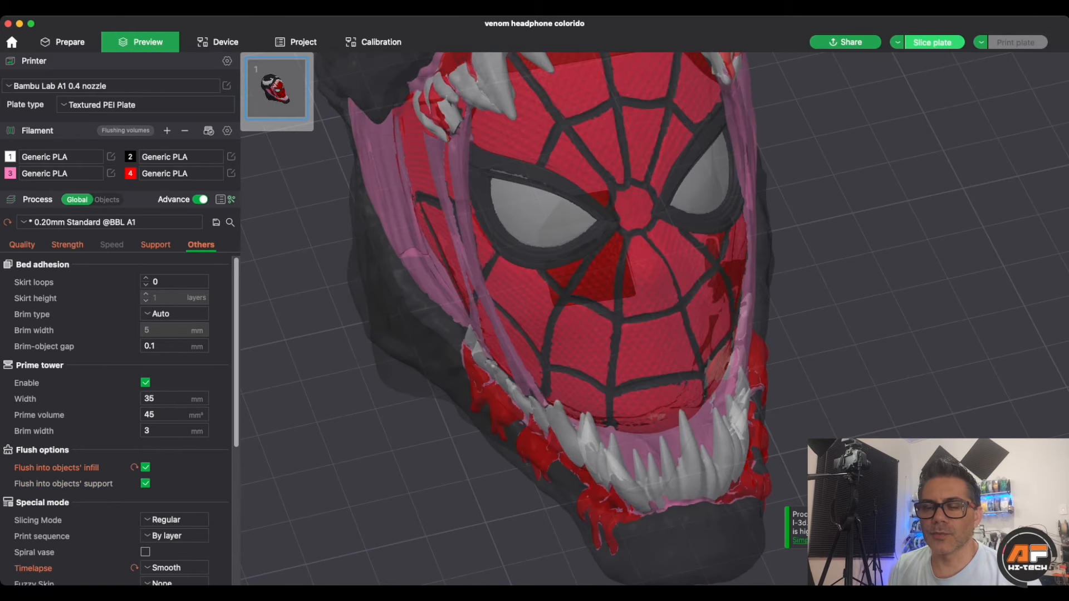
pyautogui.click(933, 42)
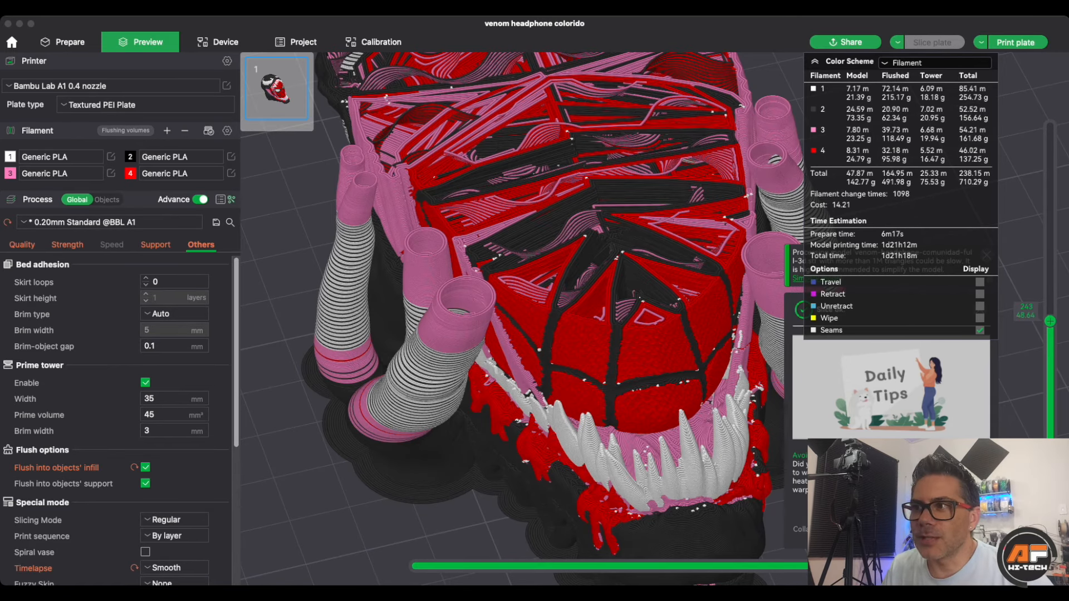
# Step: Look over the sliced head together with its prime tower, and disable the prime tower
pyautogui.scroll(-5, 566, 306)
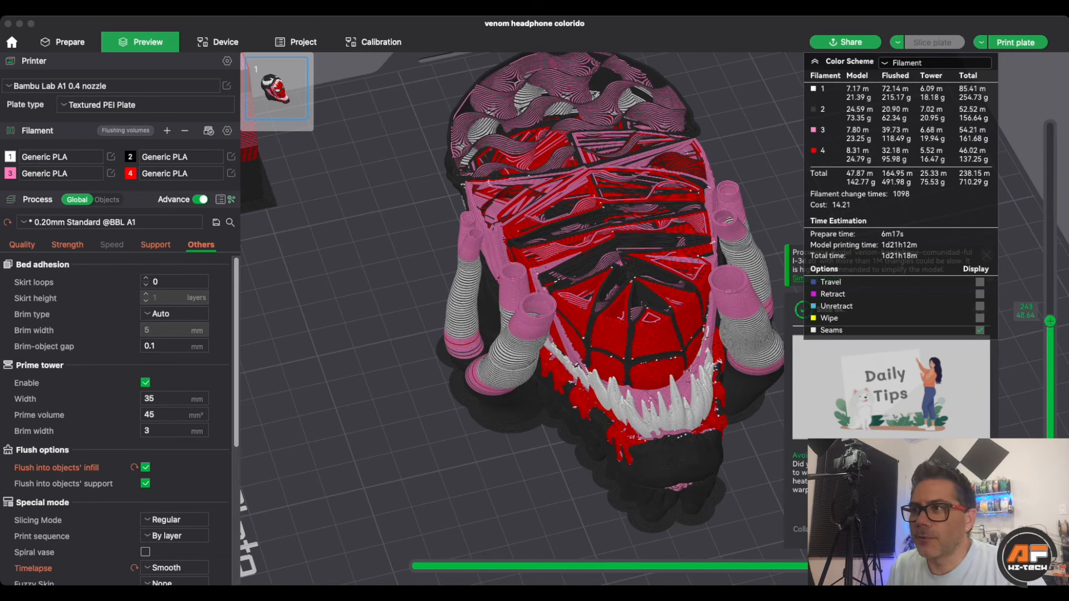
pyautogui.scroll(-5, 566, 305)
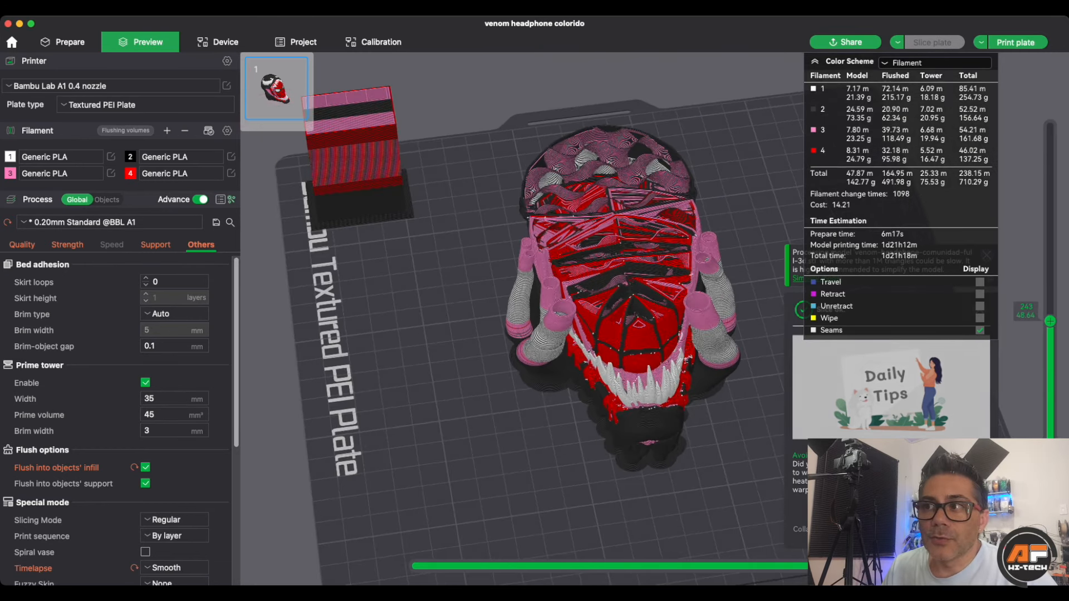
pyautogui.scroll(-2, 657, 329)
pyautogui.moveTo(657, 328); pyautogui.dragTo(658, 300)
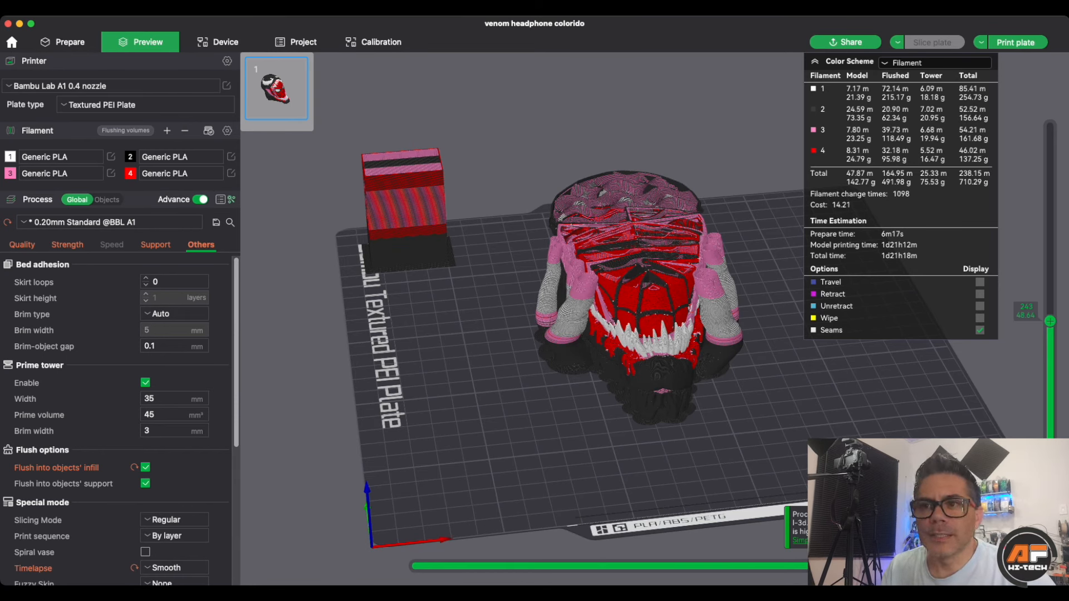
pyautogui.click(145, 383)
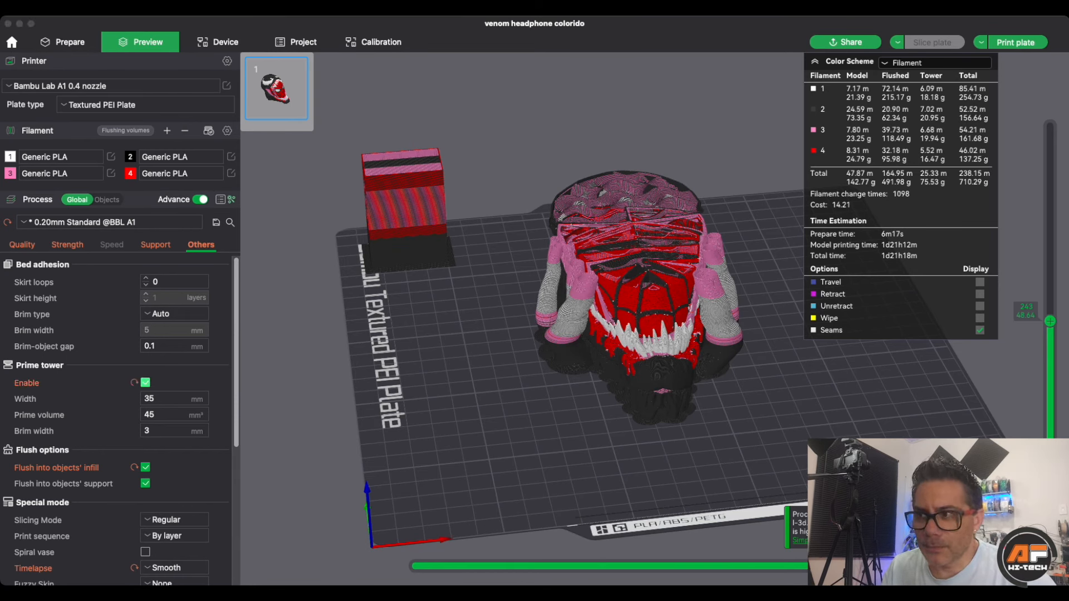
pyautogui.click(146, 382)
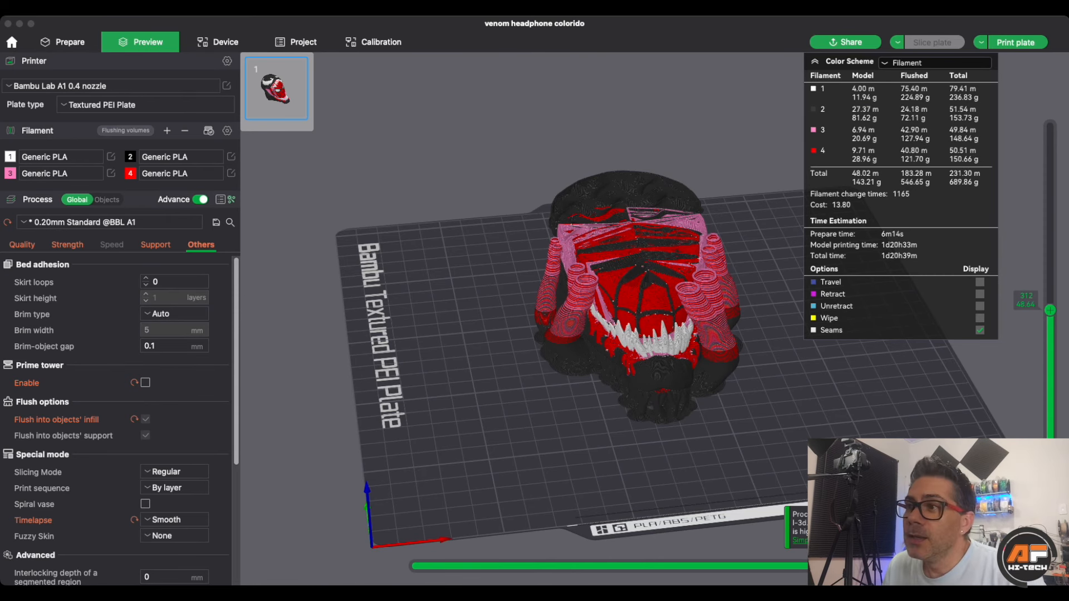
# Step: Examine the slice without a prime tower, and the painted head from its side in Color Painting
pyautogui.moveTo(623, 312); pyautogui.dragTo(624, 326)
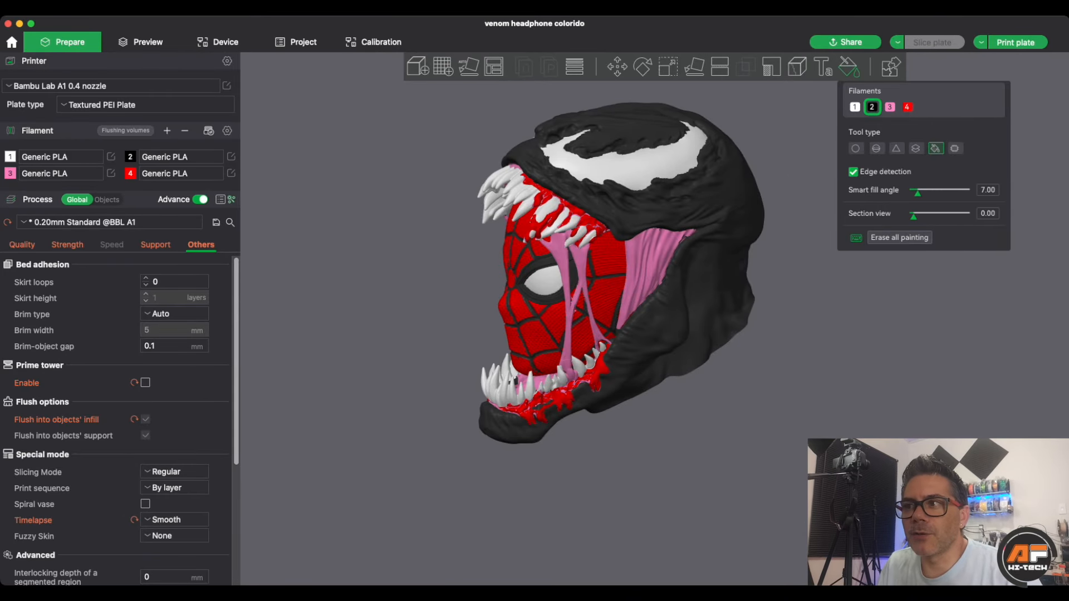
pyautogui.moveTo(780, 345); pyautogui.dragTo(790, 333)
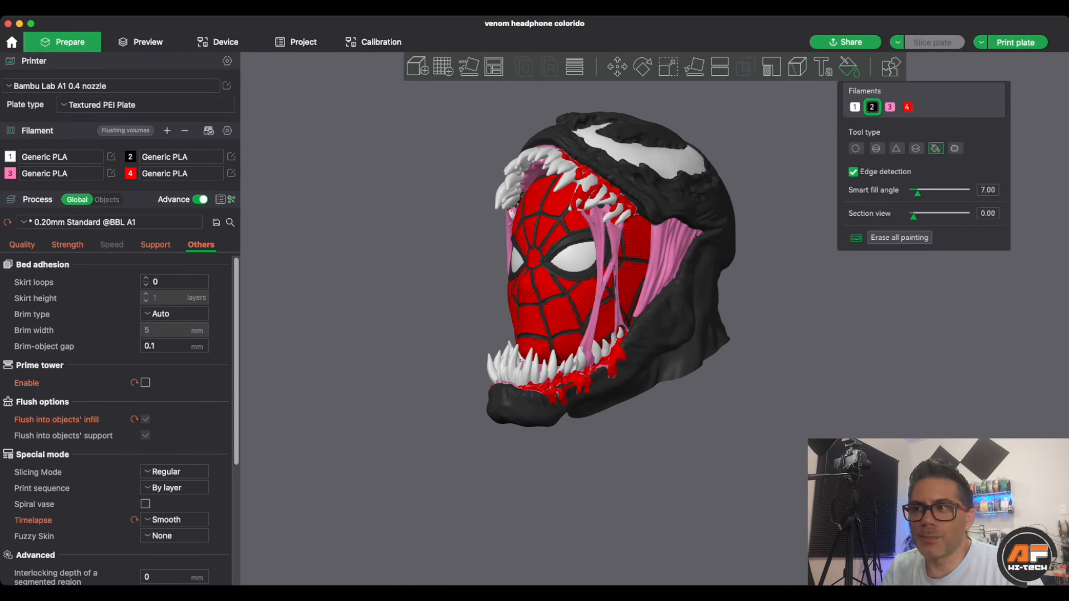